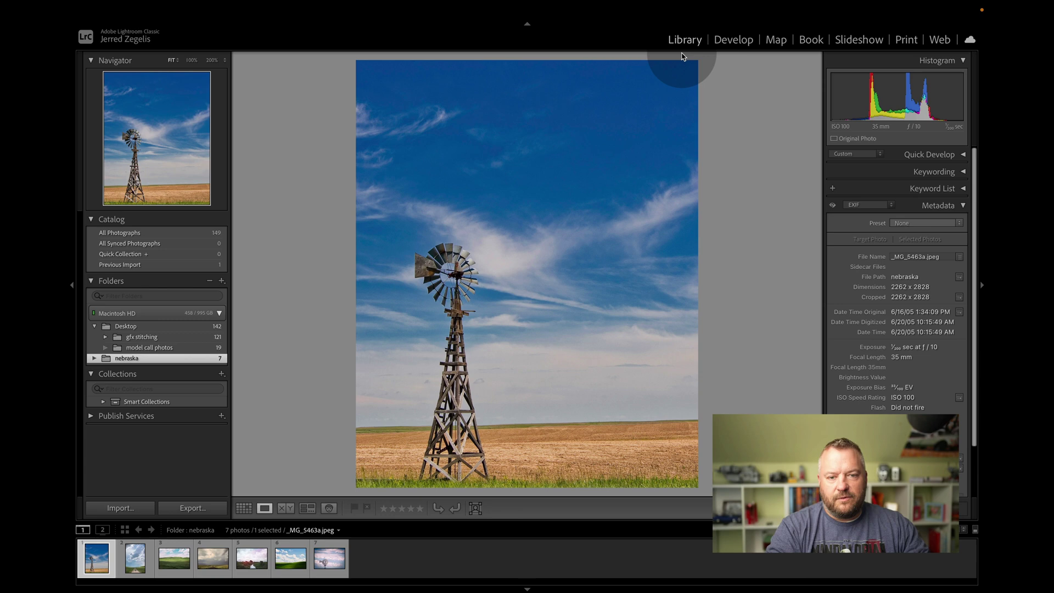
Step: In Develop, preview the Sunrise and Sunset sky looks, then apply Adaptive: Sky Blue Drama to the windmill photo
click(734, 47)
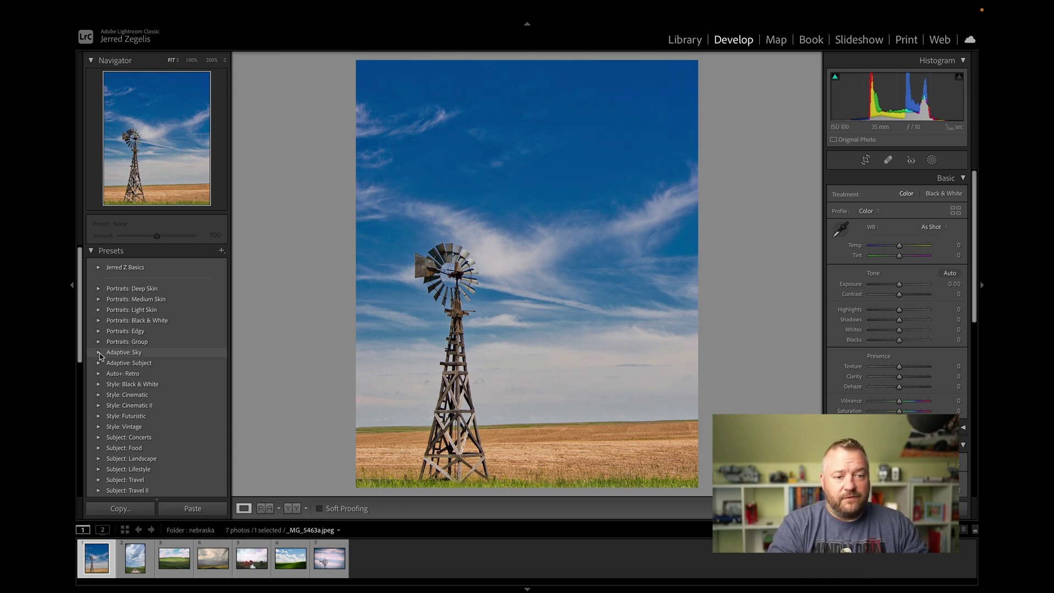
click(99, 353)
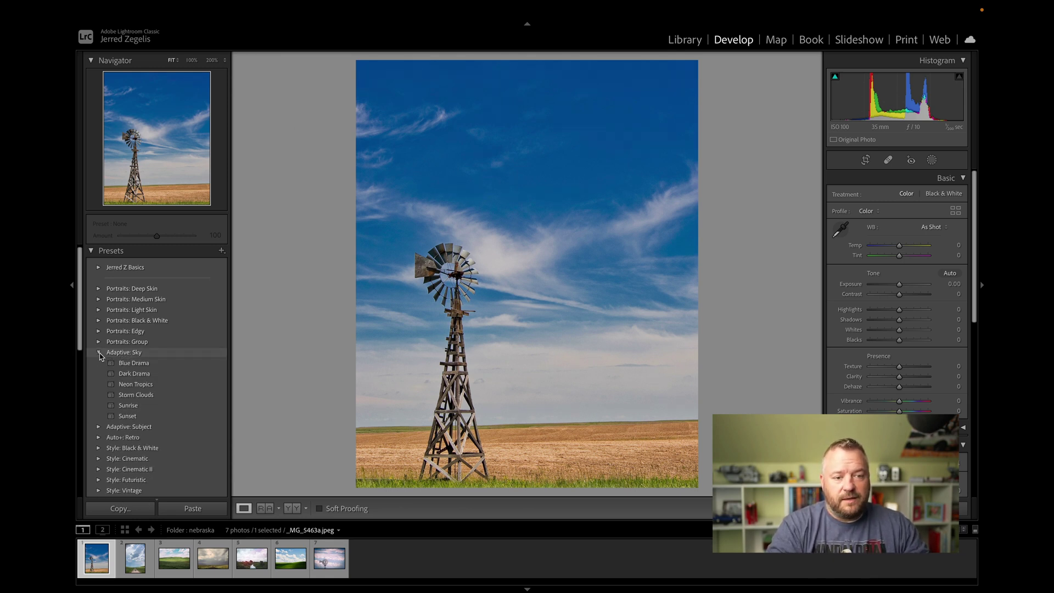
click(127, 363)
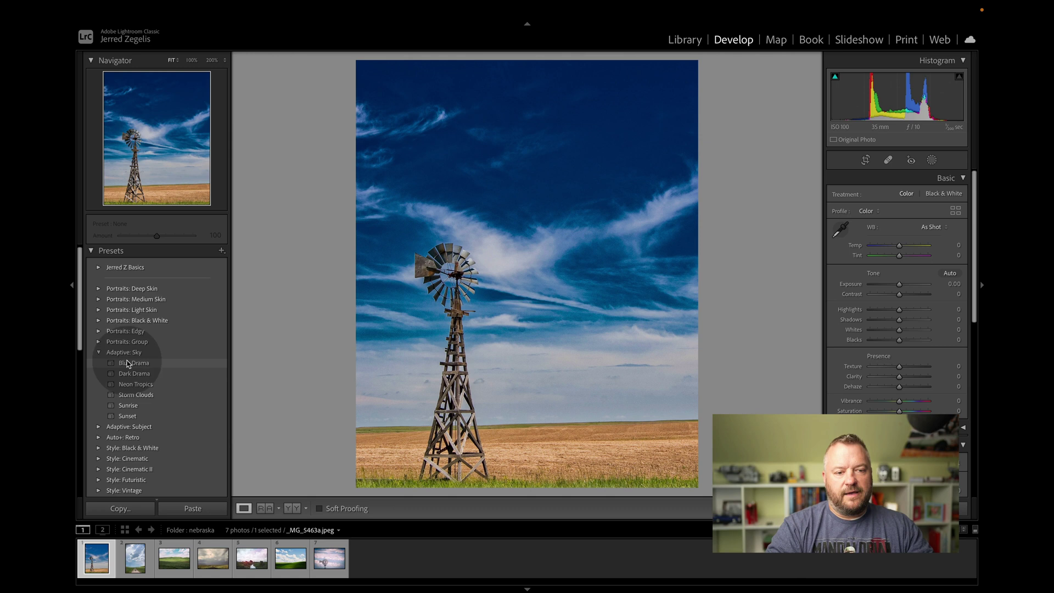
click(137, 407)
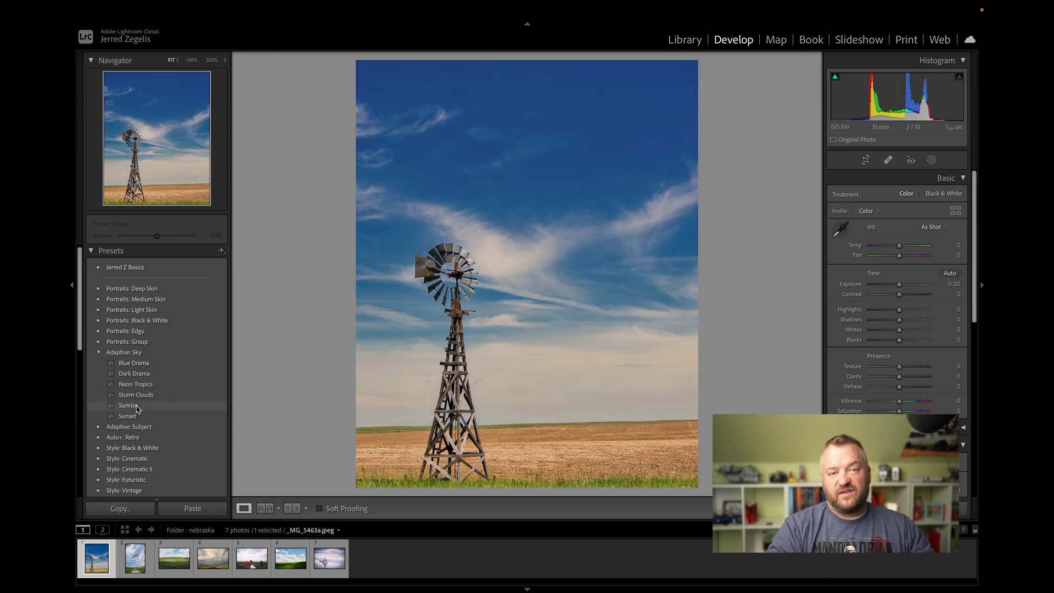
click(137, 415)
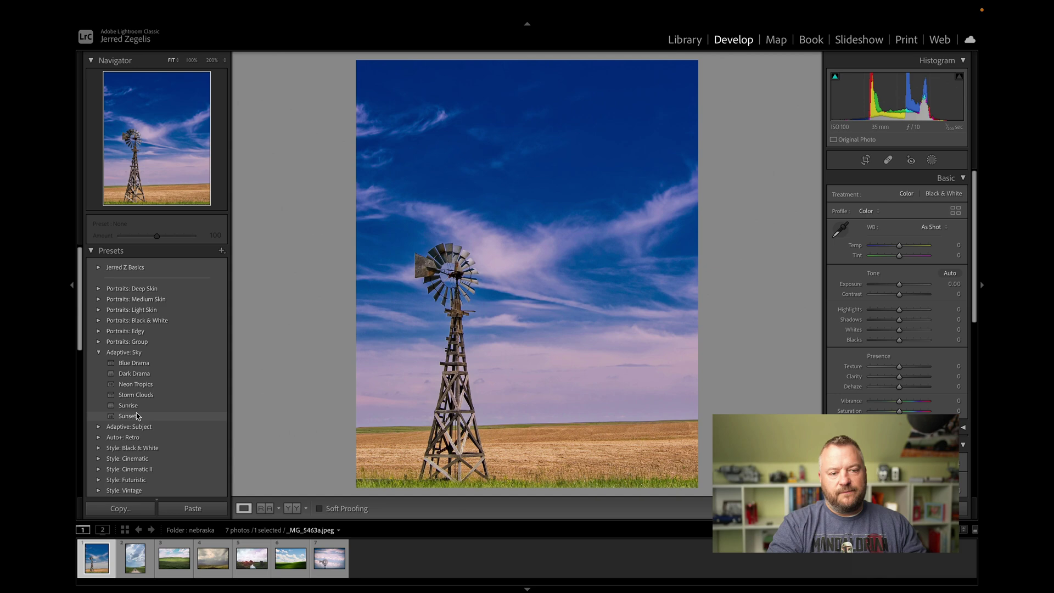
click(139, 367)
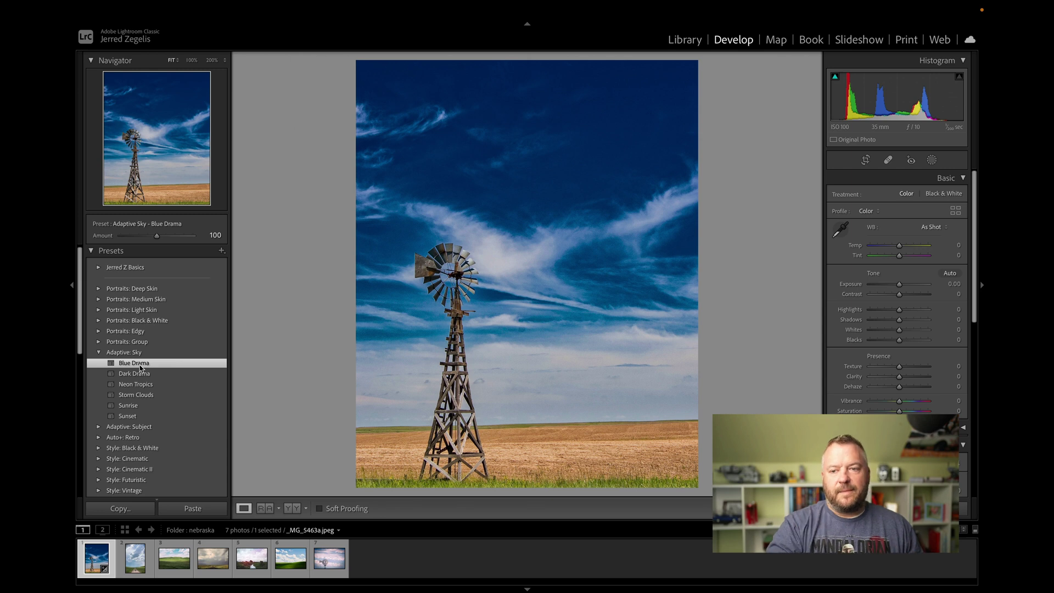
Step: Raise the Blue Drama sky mask's Temp from -10 to 17, then close Masking
click(931, 160)
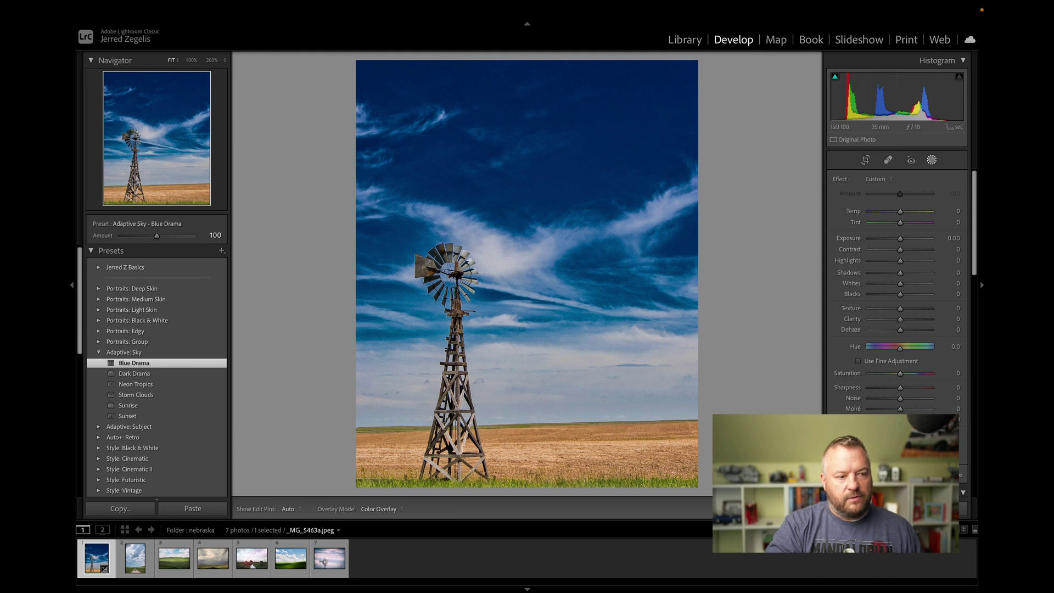
drag(310, 406, 743, 80)
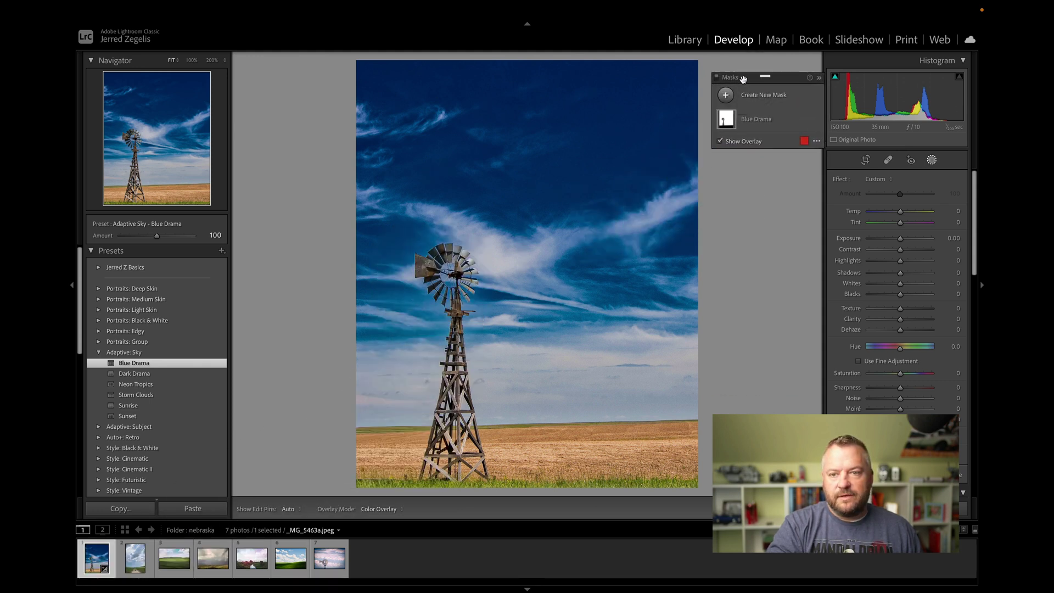
mouse_move(741, 122)
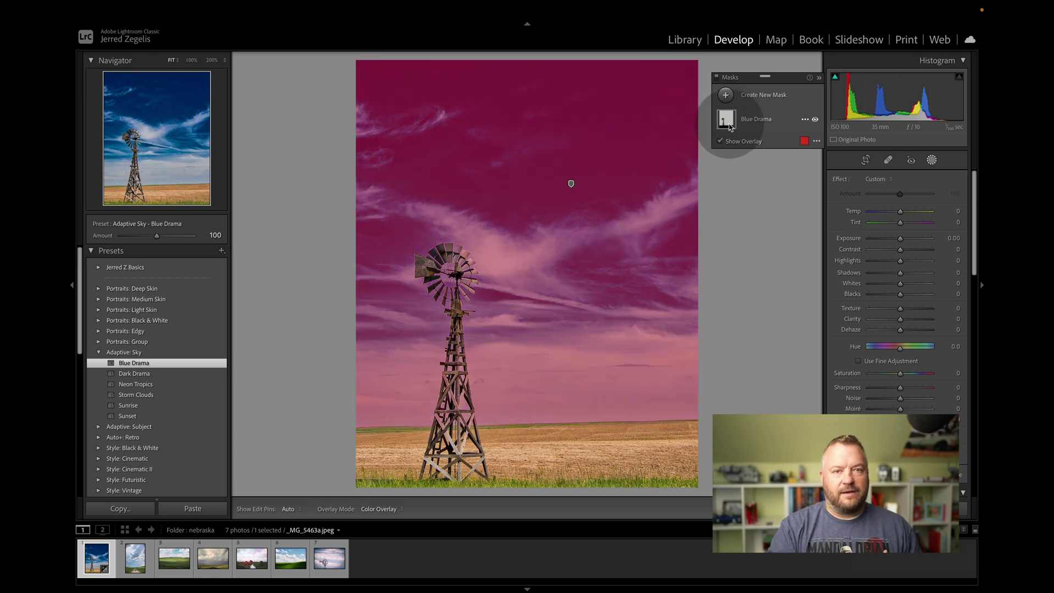
click(730, 127)
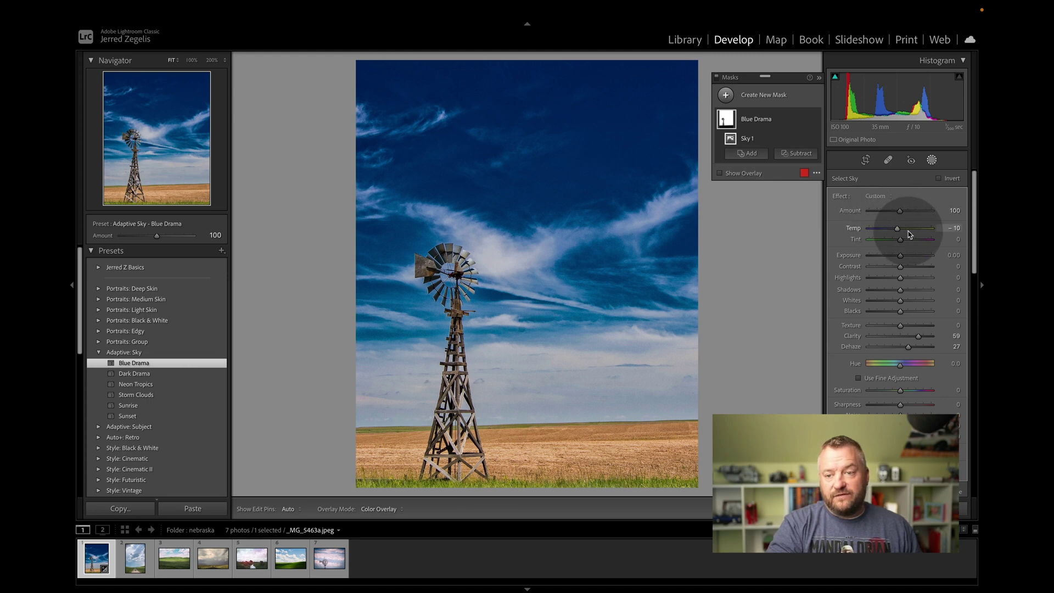
mouse_move(910, 228)
mouse_down()
mouse_move(929, 229)
mouse_move(906, 229)
mouse_up()
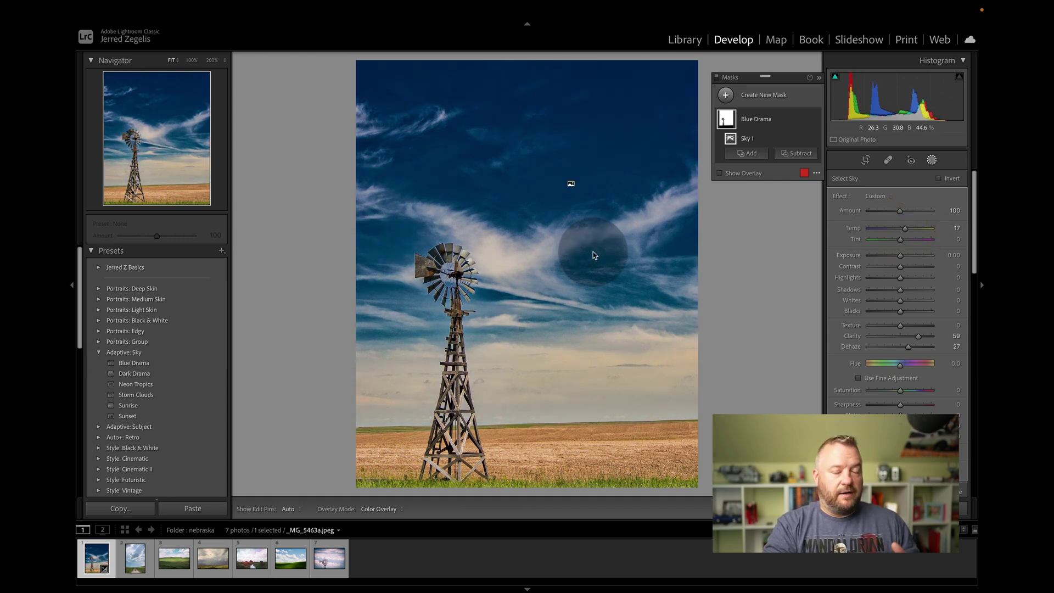
click(156, 236)
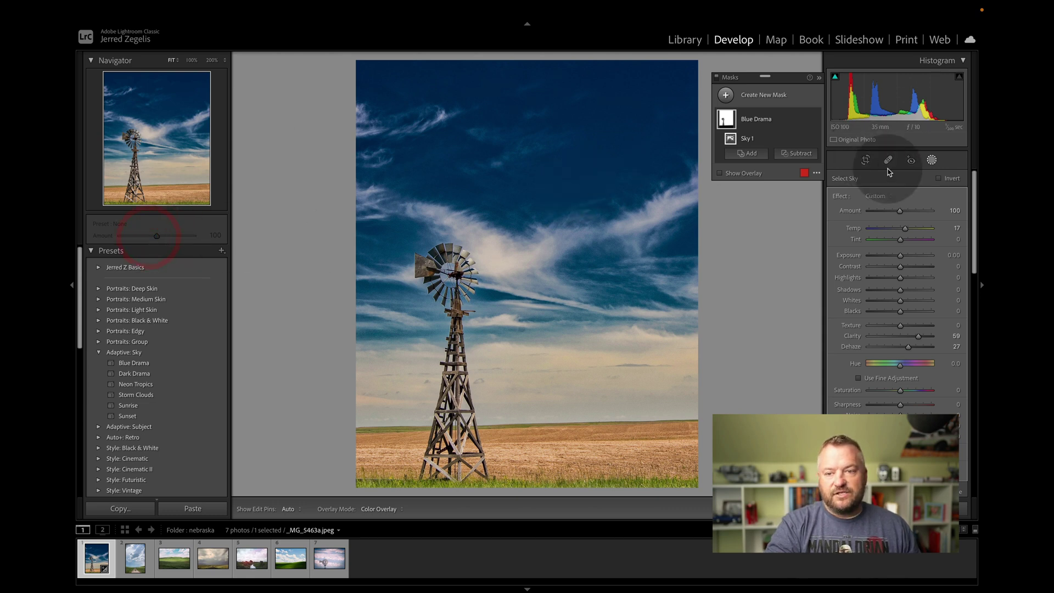
click(931, 160)
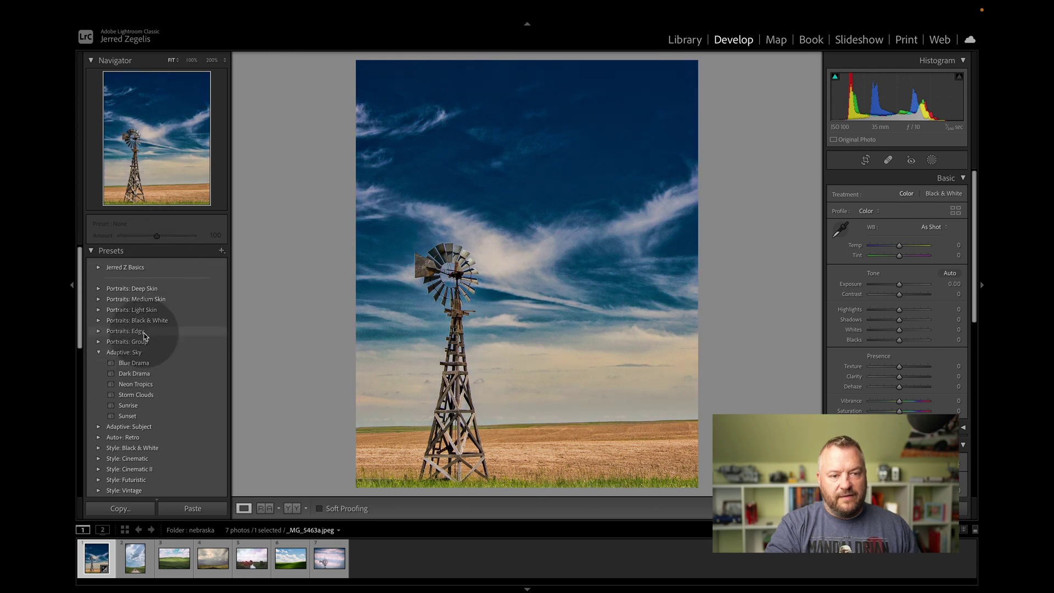
Step: Reapply Blue Drama to the windmill at amount 30, then select the Vertical Sandhills road photo
click(134, 363)
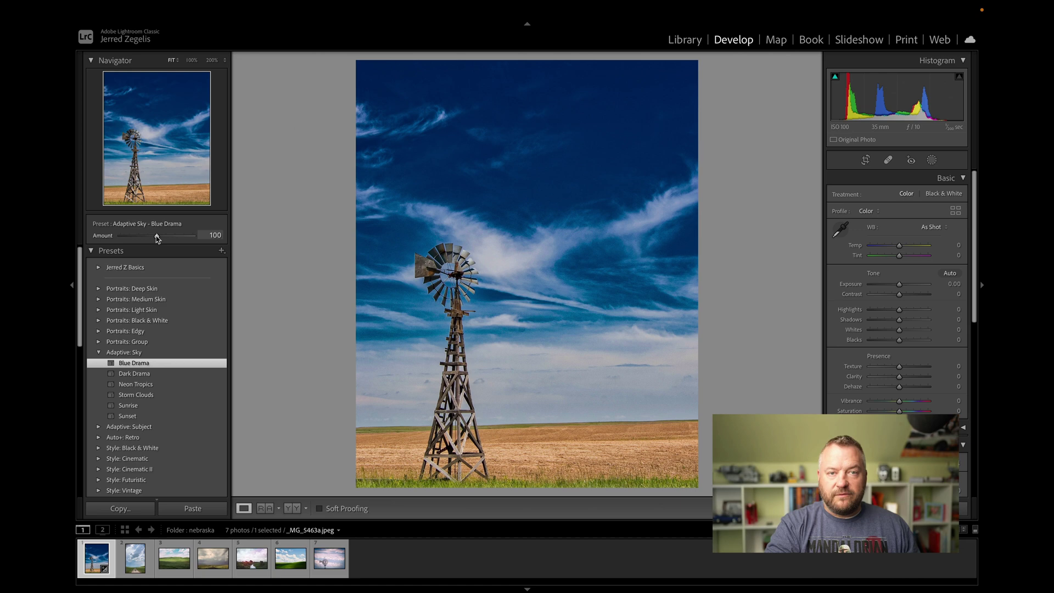
drag(158, 235, 132, 240)
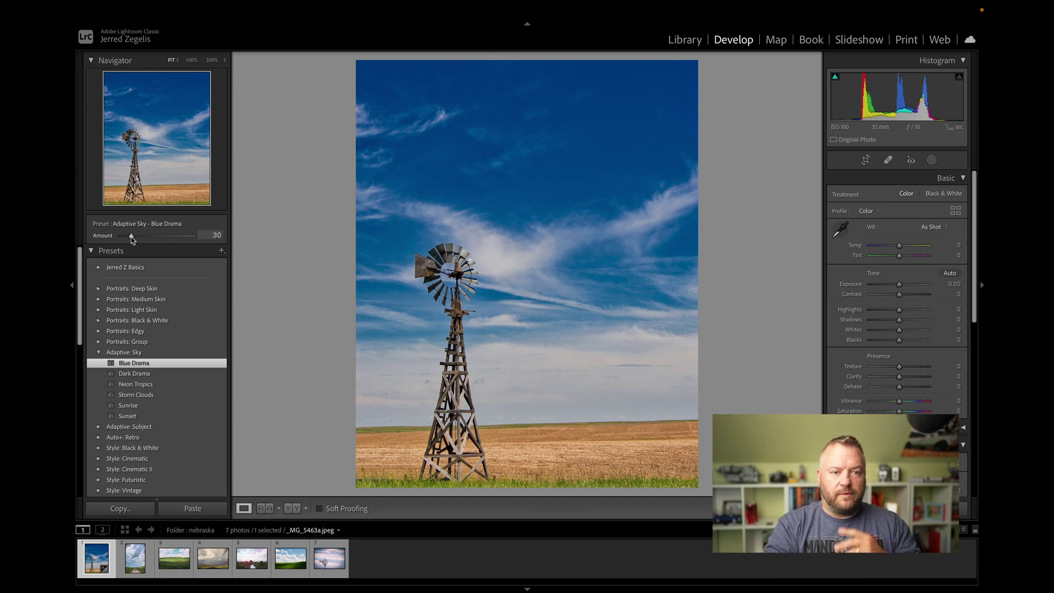
click(135, 559)
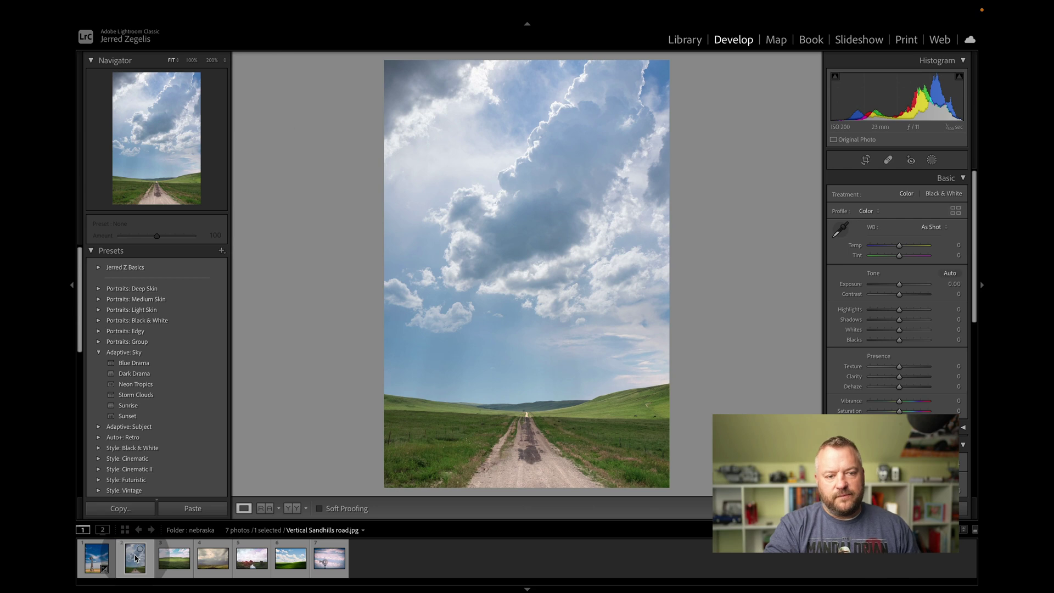
Step: Apply the Blue Drama sky preset at amount 52, comparing it with the before view
click(132, 363)
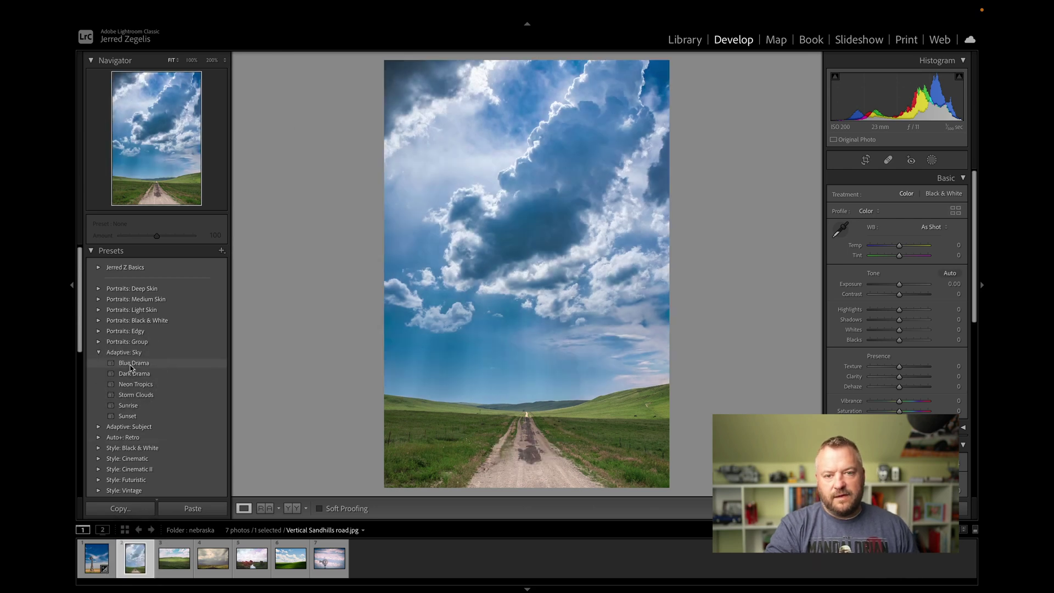
click(134, 370)
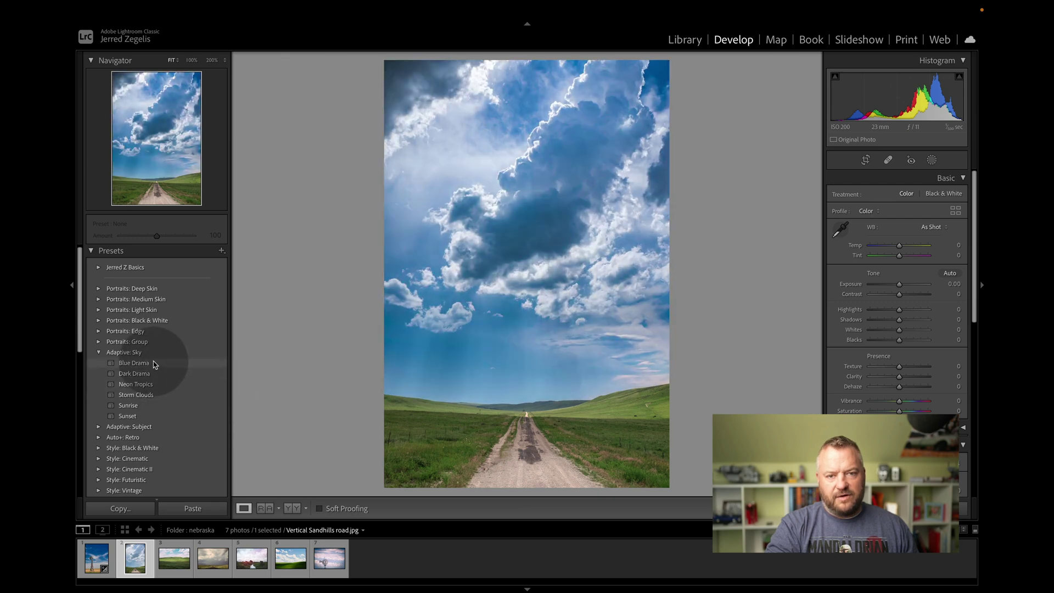
click(154, 364)
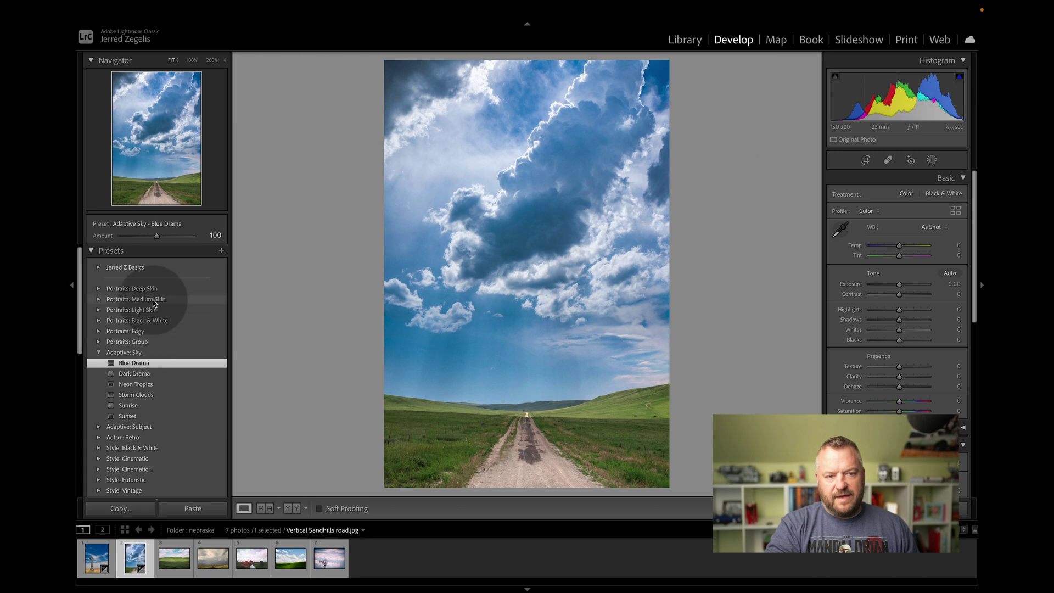
drag(158, 237, 140, 237)
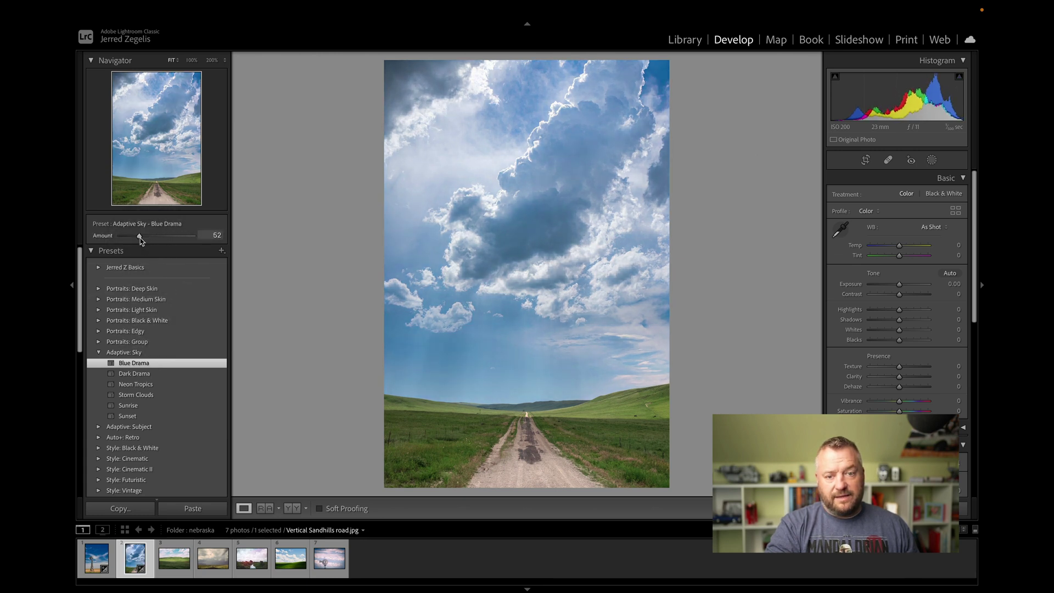
key(backslash)
key(backslash)
key(backslash)
key(backslash)
key(backslash)
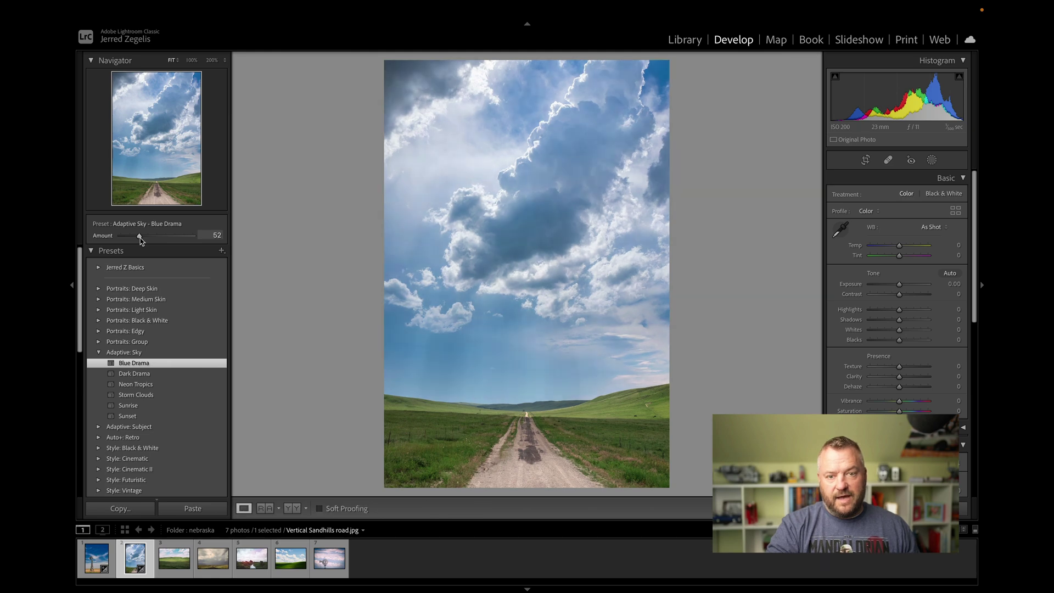
key(backslash)
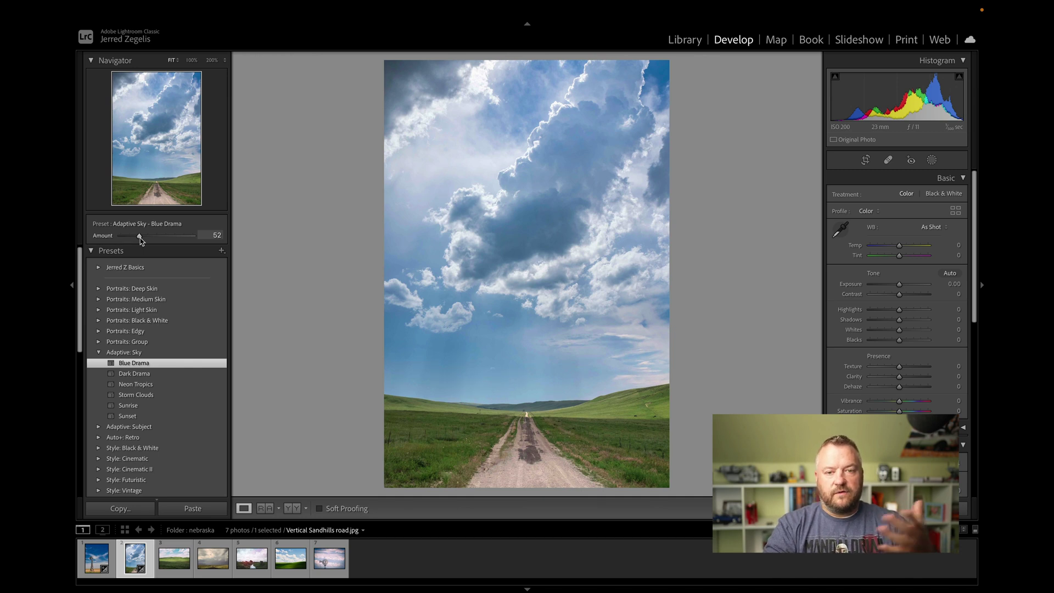
key(backslash)
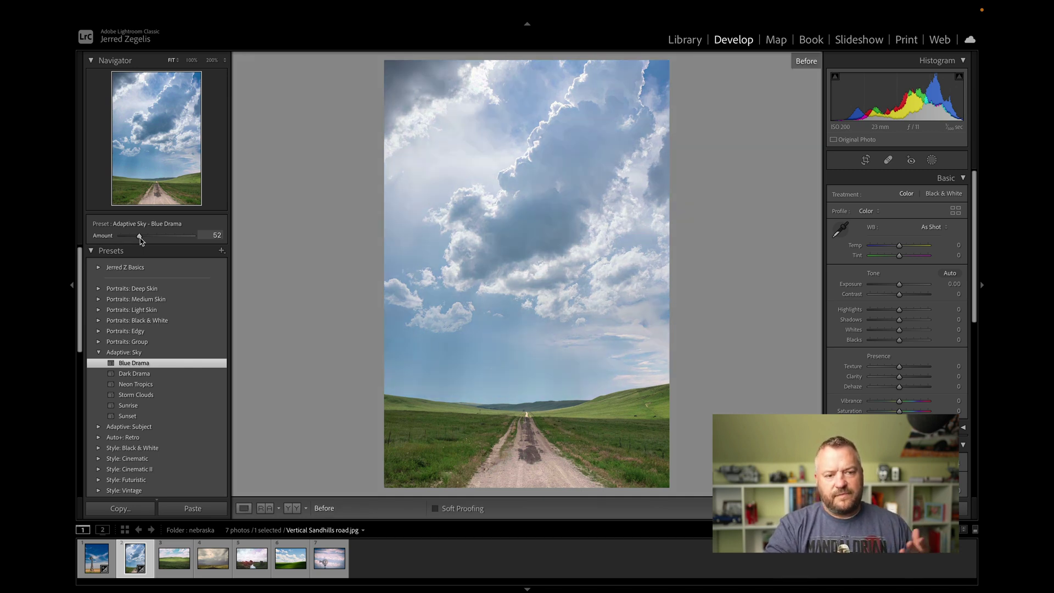
key(backslash)
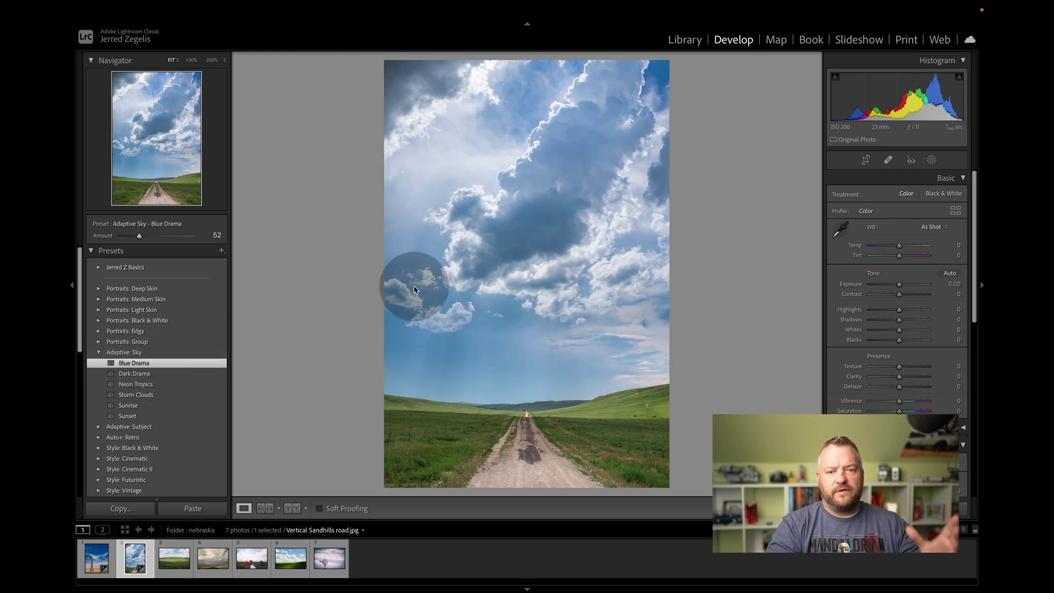
Step: Warm the photo's white balance Temp to +16 and compare against the original
drag(899, 245, 906, 250)
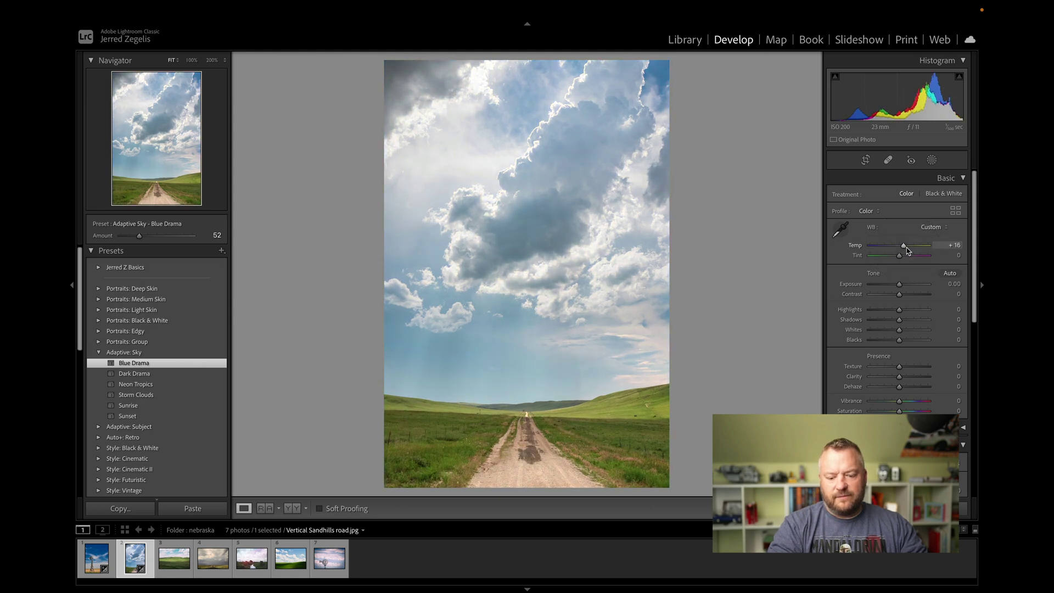
key(backslash)
key(backslash)
key(backslash)
key(backslash)
key(backslash)
key(backslash)
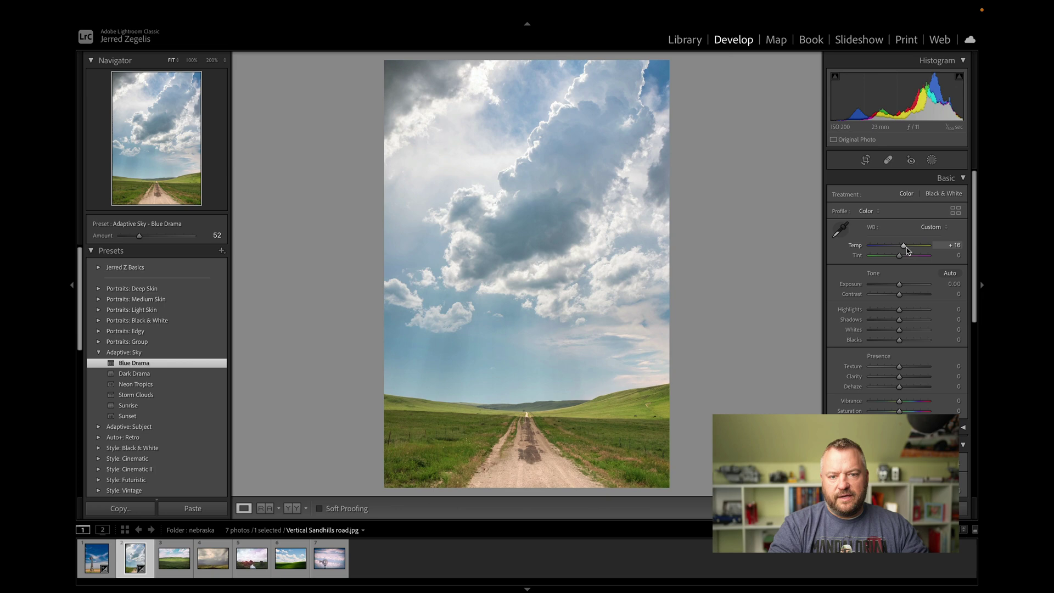
key(backslash)
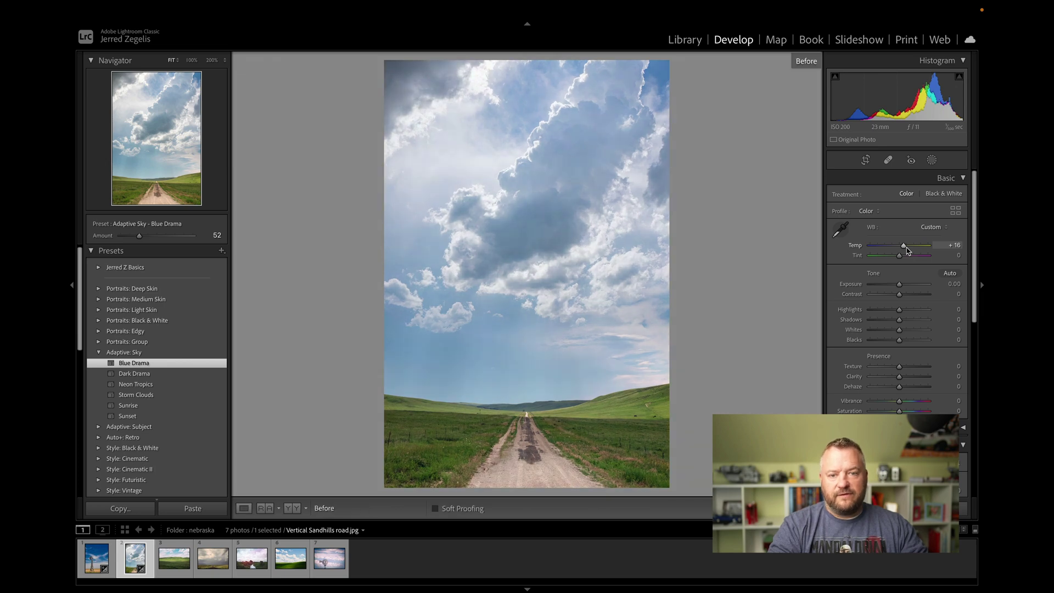
key(backslash)
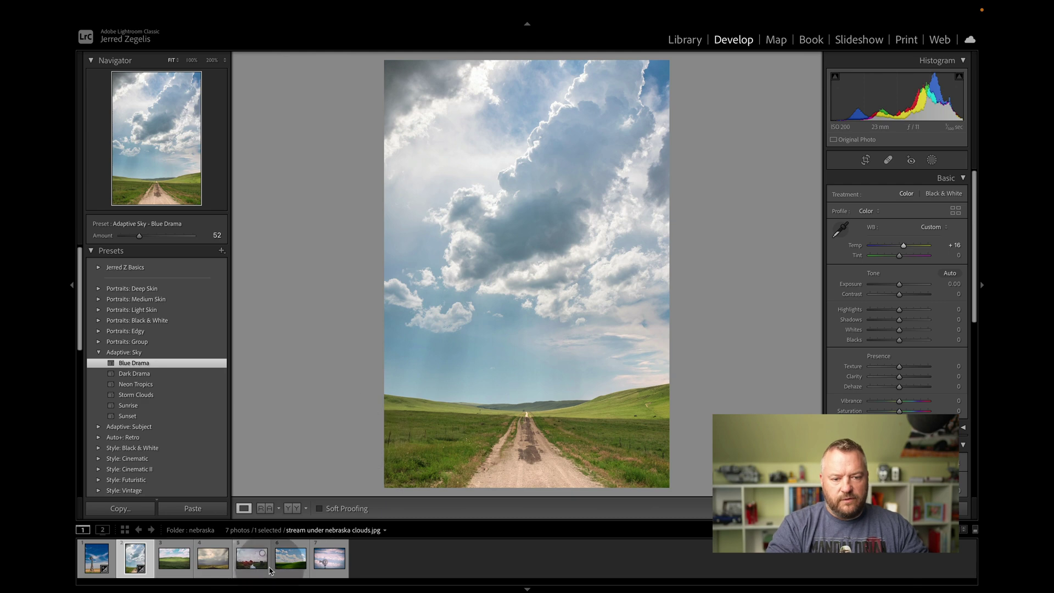
Step: On DSCF3381.JPG, try Blue Drama, then apply Storm Clouds at amount 100
click(290, 557)
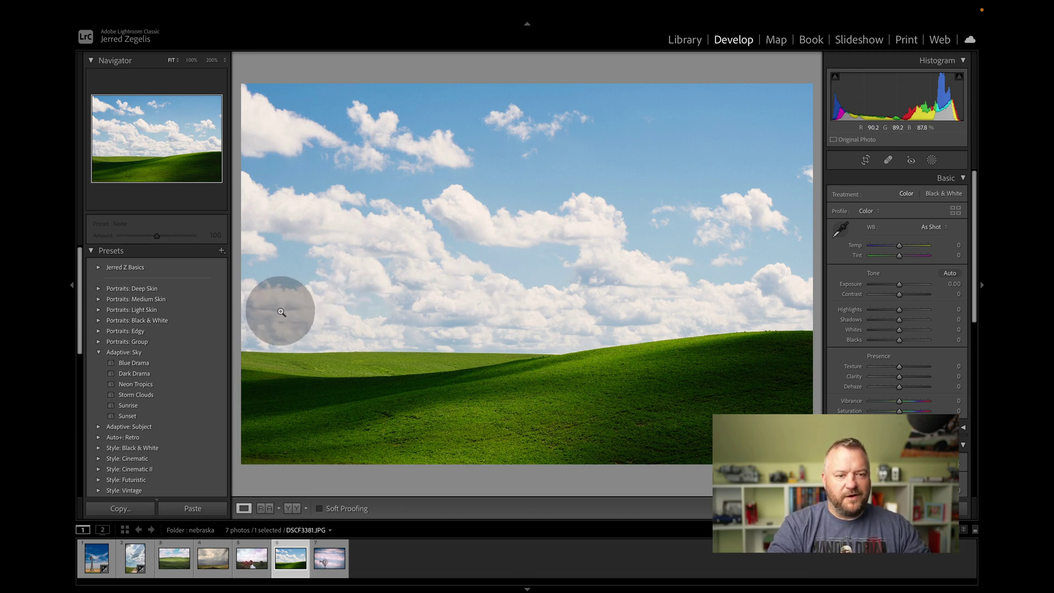
click(173, 365)
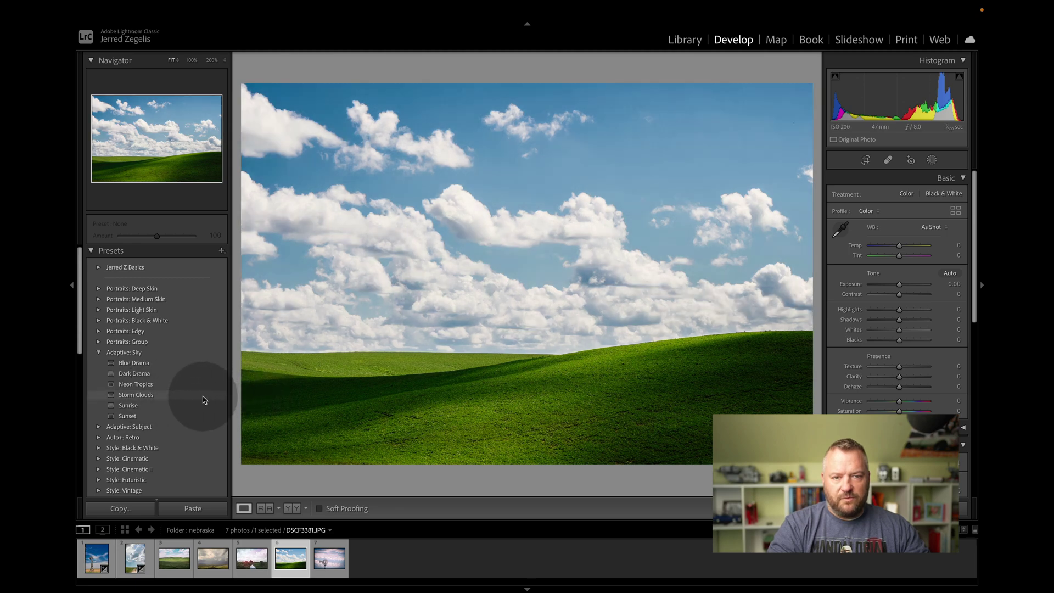
click(203, 399)
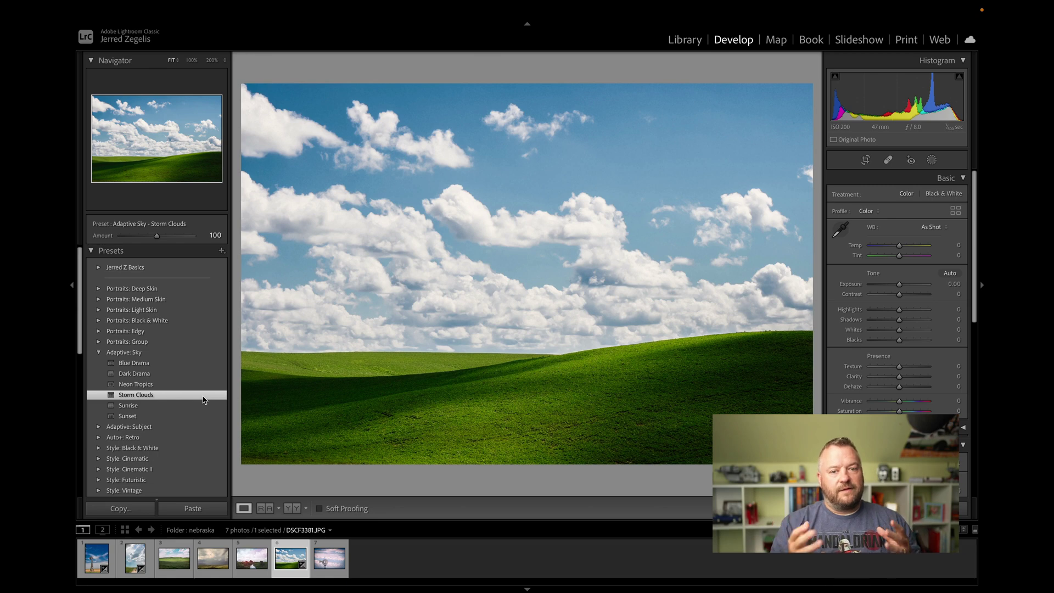
click(188, 429)
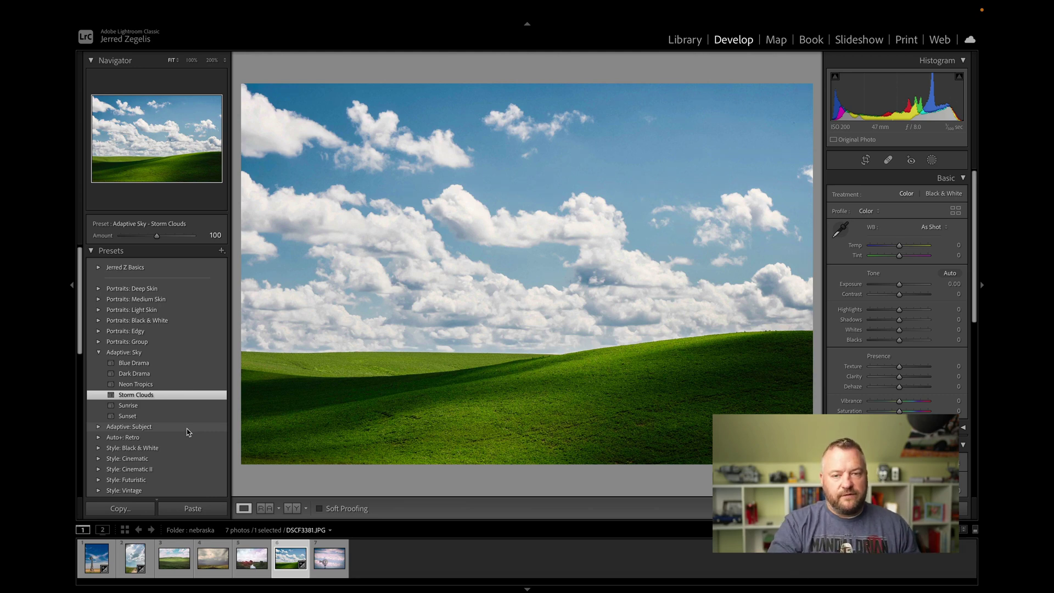
Step: Open the model call photos folder in Develop and show the Adaptive: Subject presets instead of Adaptive: Sky
click(679, 41)
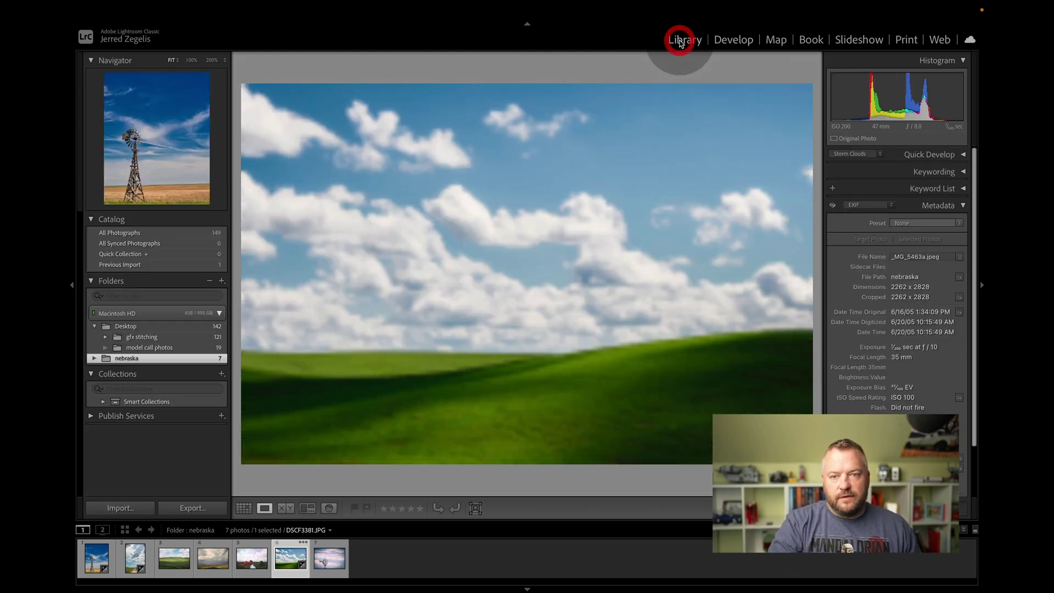
click(164, 349)
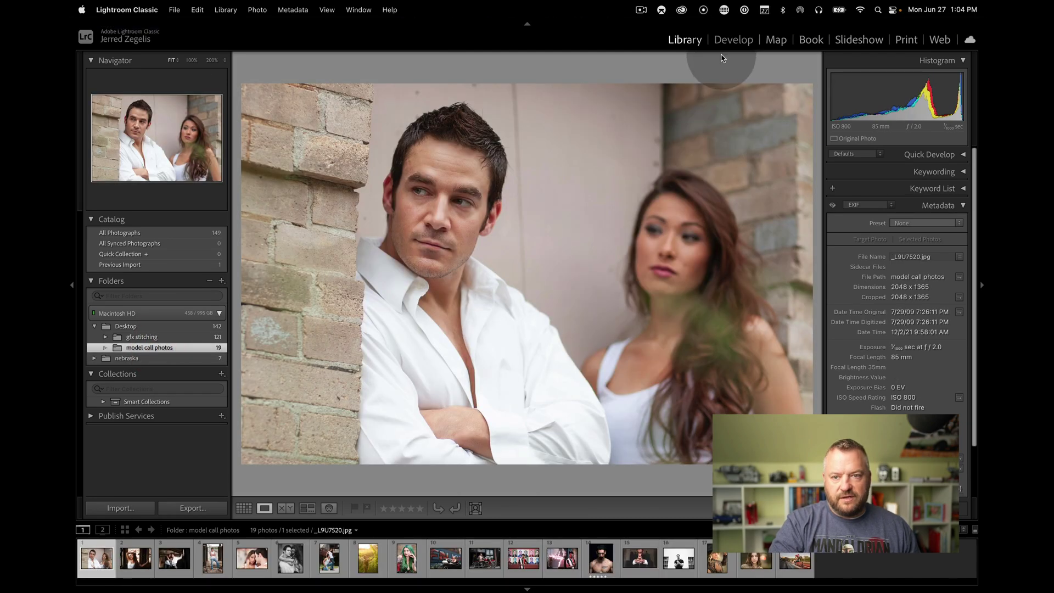
click(730, 40)
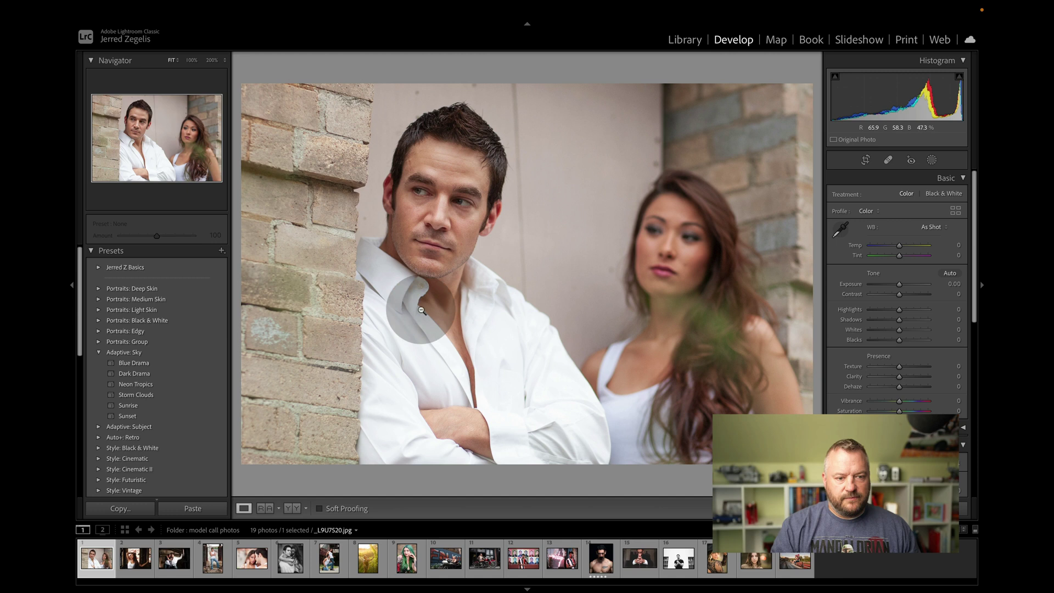
click(99, 353)
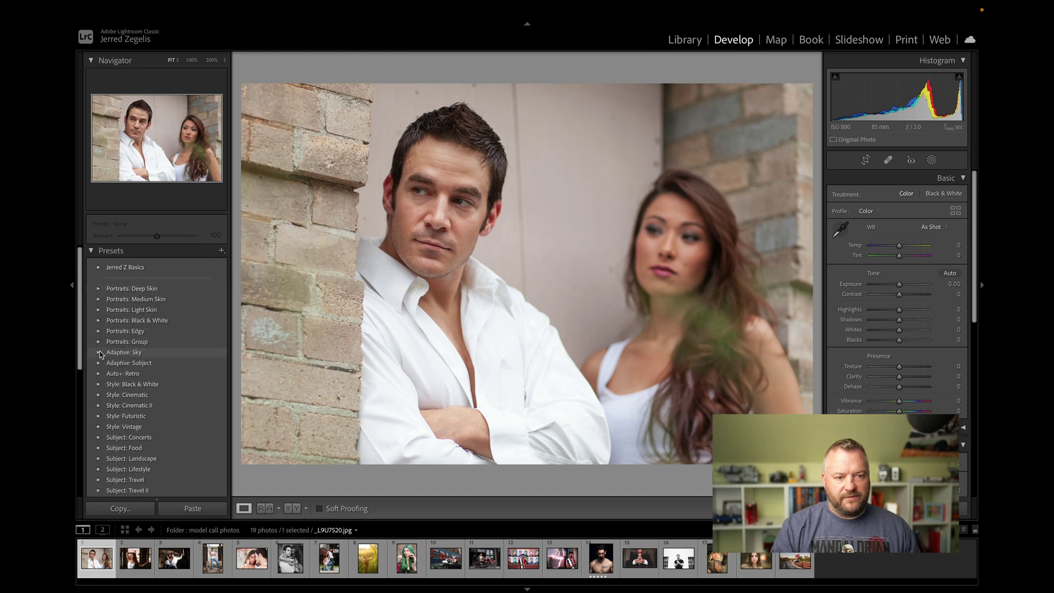
click(99, 363)
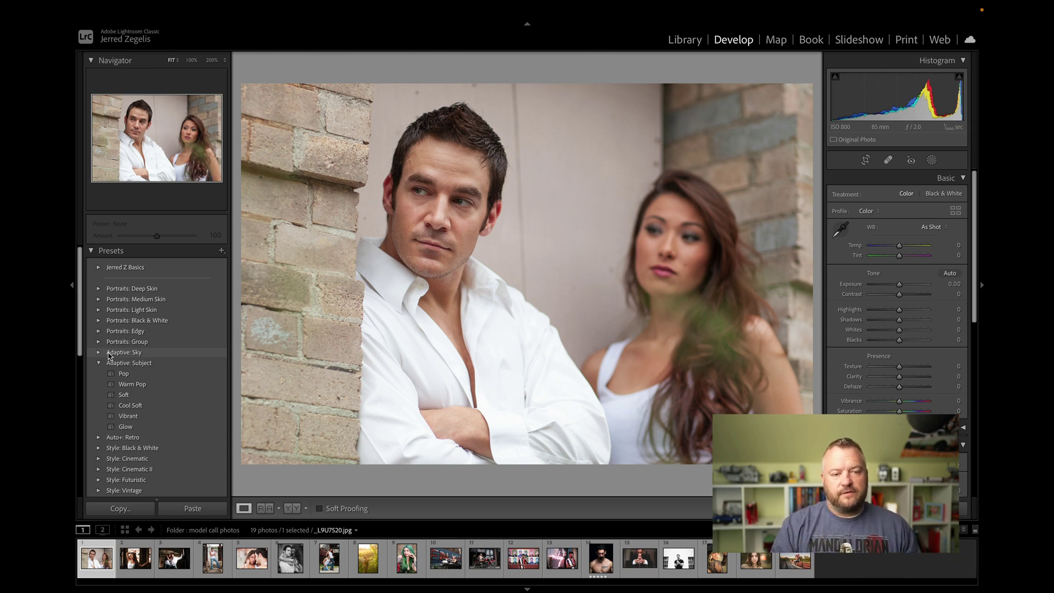
Step: Apply the Pop subject preset to the couple portrait and zoom in to check the man's face
click(114, 360)
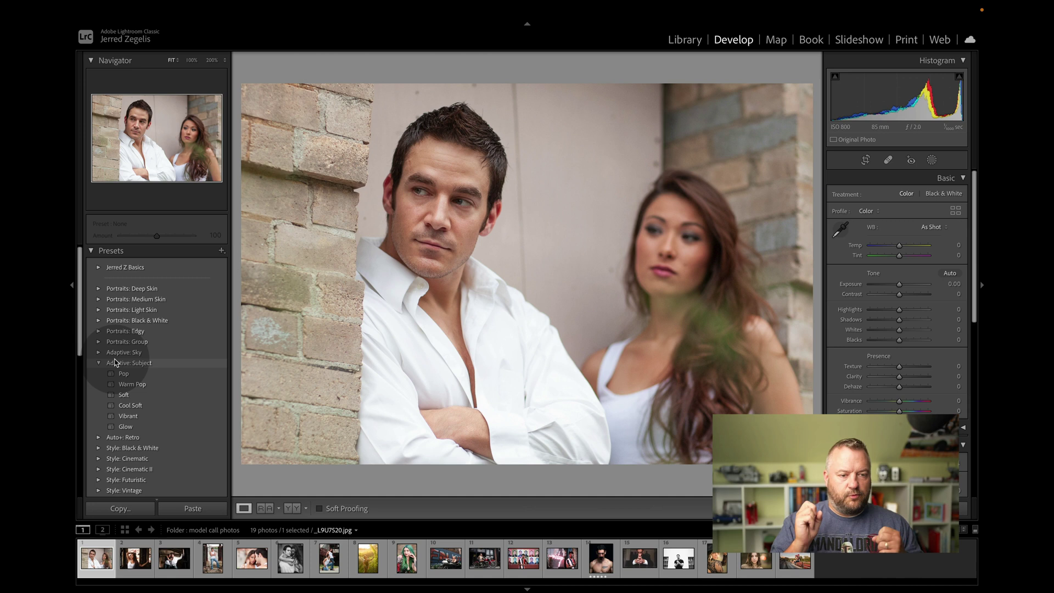
click(121, 374)
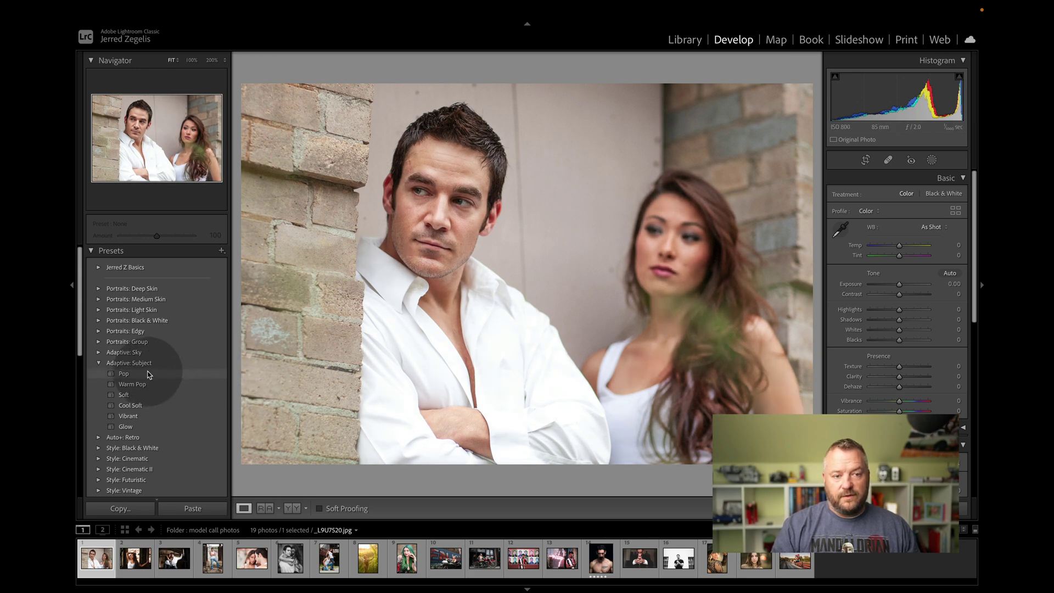
click(140, 393)
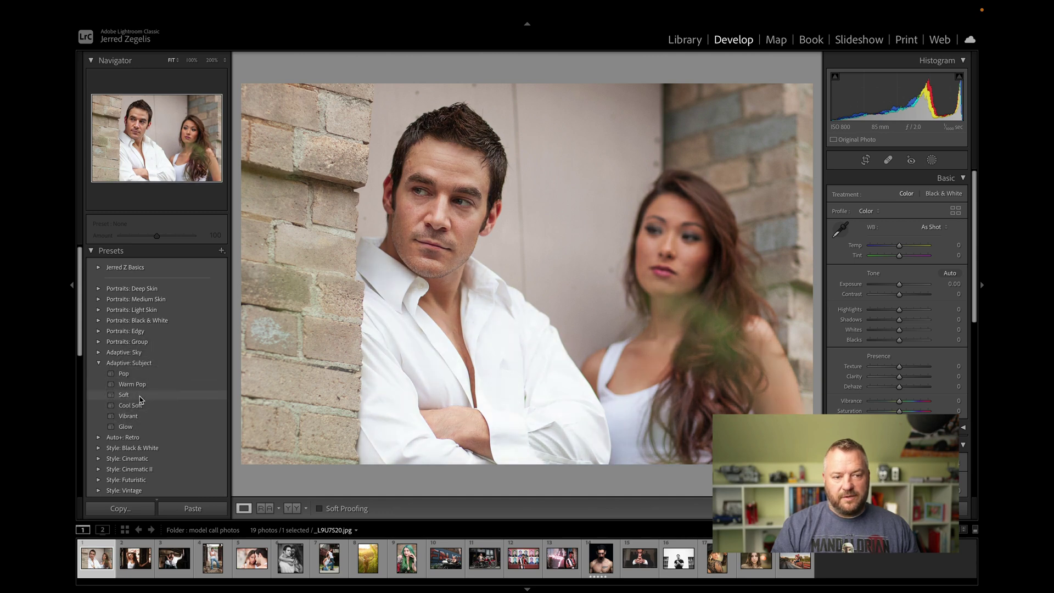
click(140, 396)
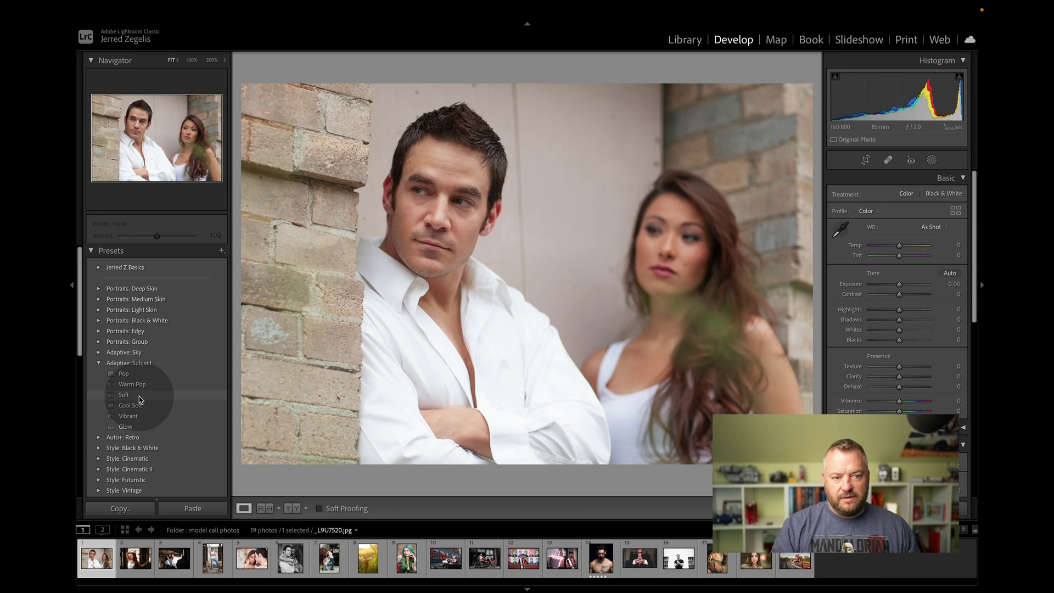
click(201, 343)
click(423, 192)
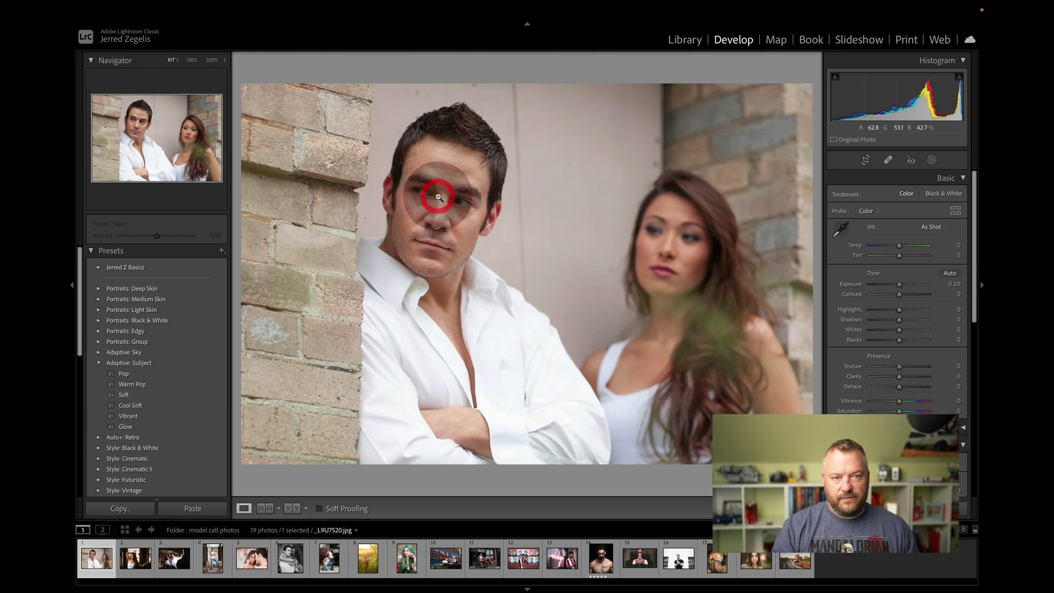
click(438, 197)
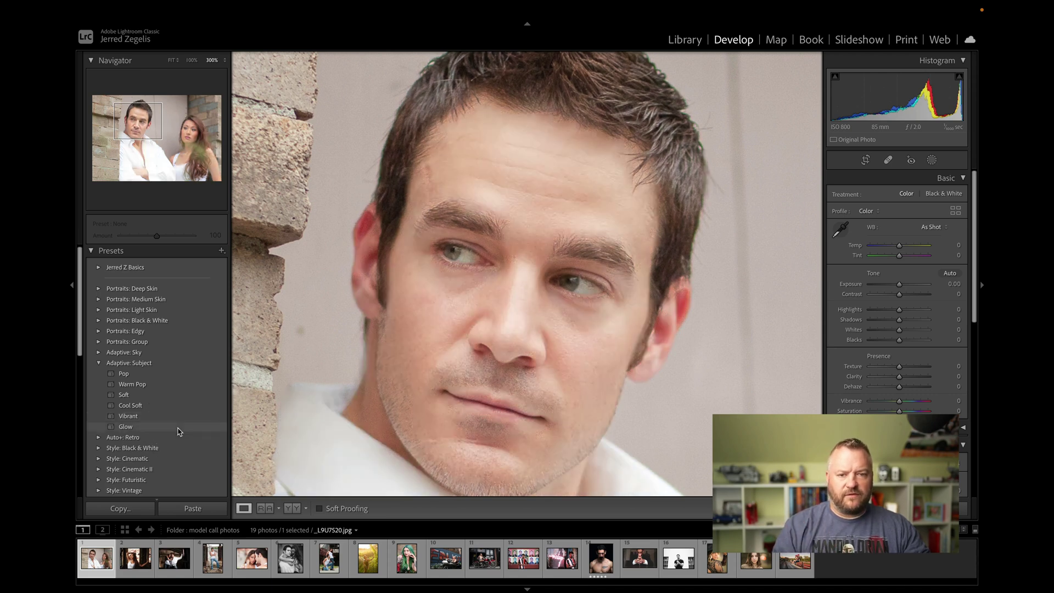
click(365, 314)
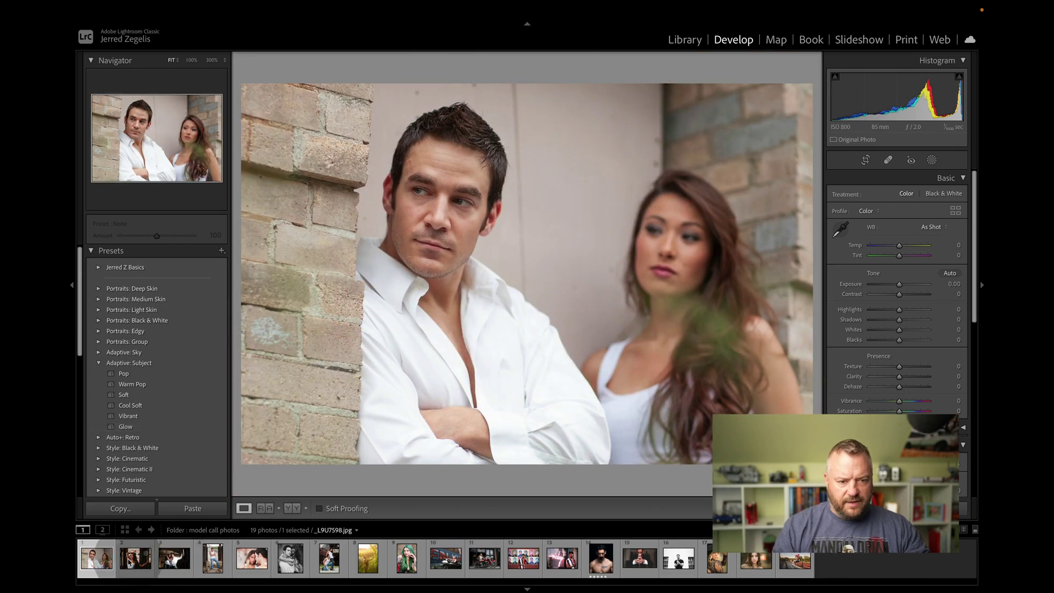
Step: Apply Pop to the woman-at-window portrait after trying Soft, inspect her face, and set amount 62
click(135, 558)
click(146, 374)
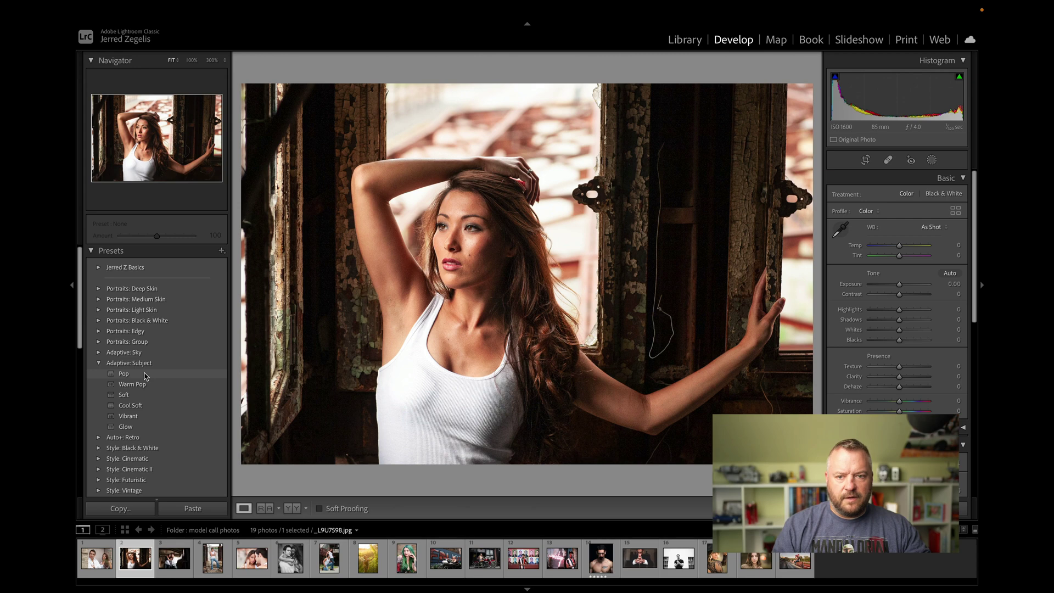
click(151, 394)
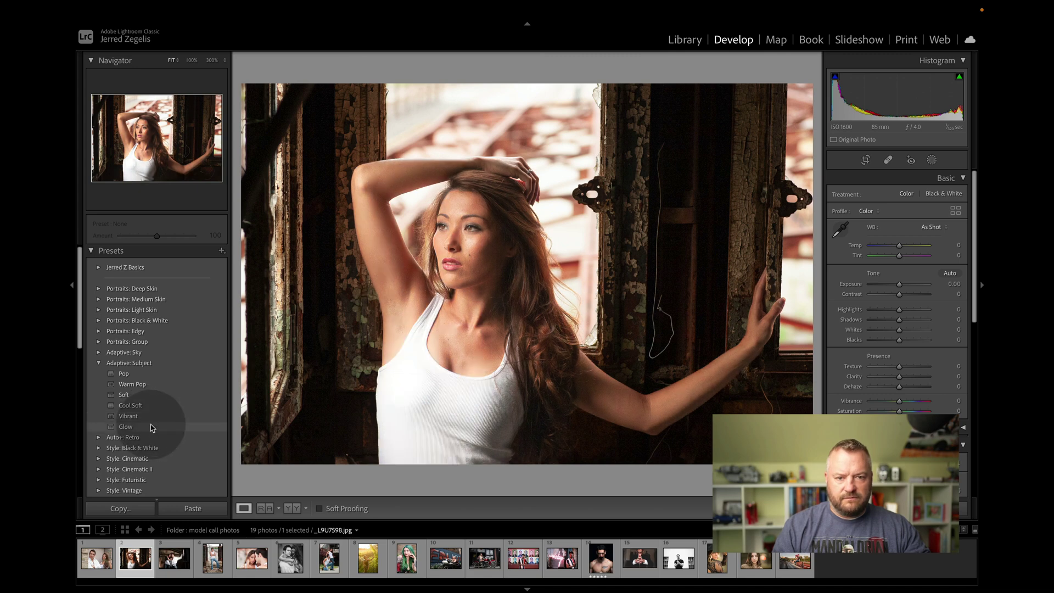
click(146, 372)
click(443, 228)
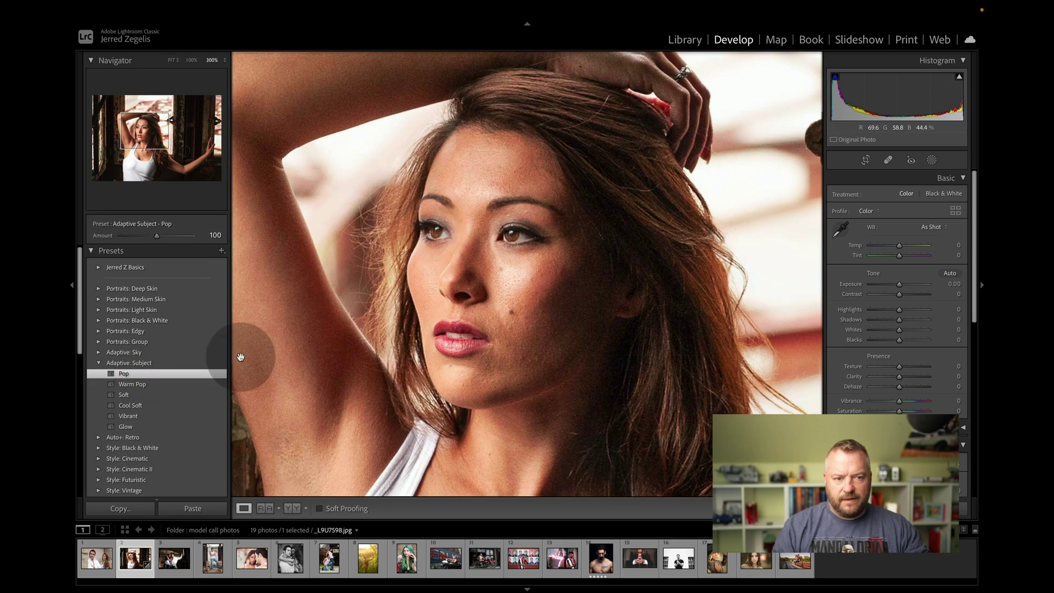
mouse_move(157, 236)
mouse_down()
mouse_move(117, 237)
mouse_move(167, 240)
mouse_move(107, 237)
mouse_move(167, 239)
mouse_move(144, 240)
mouse_up()
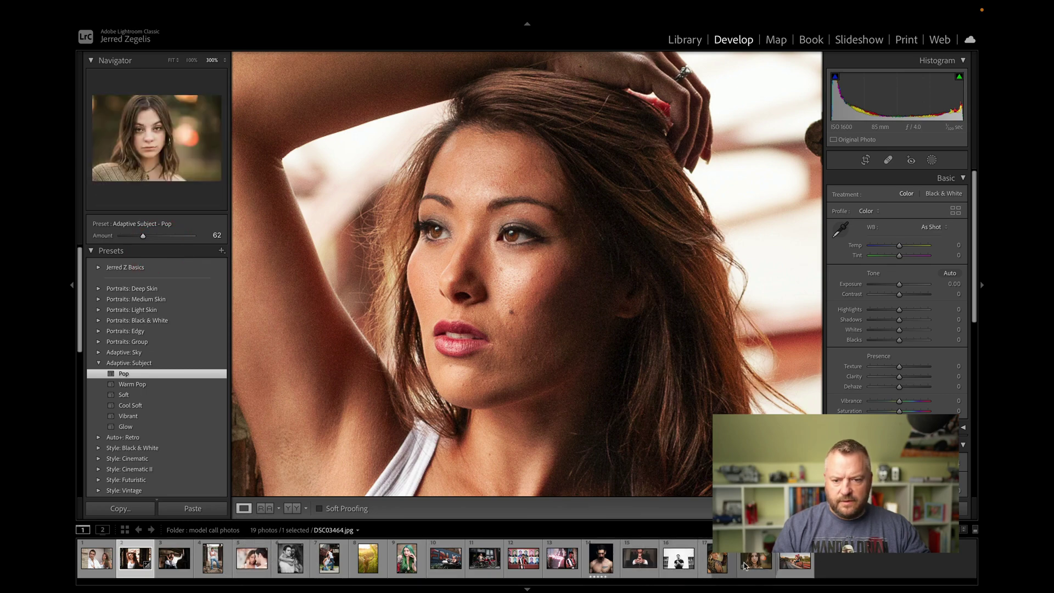
Step: Try Pop on the neon vintage sign portrait, then open DSC03464.jpg with the blurred orange background
click(561, 559)
click(568, 324)
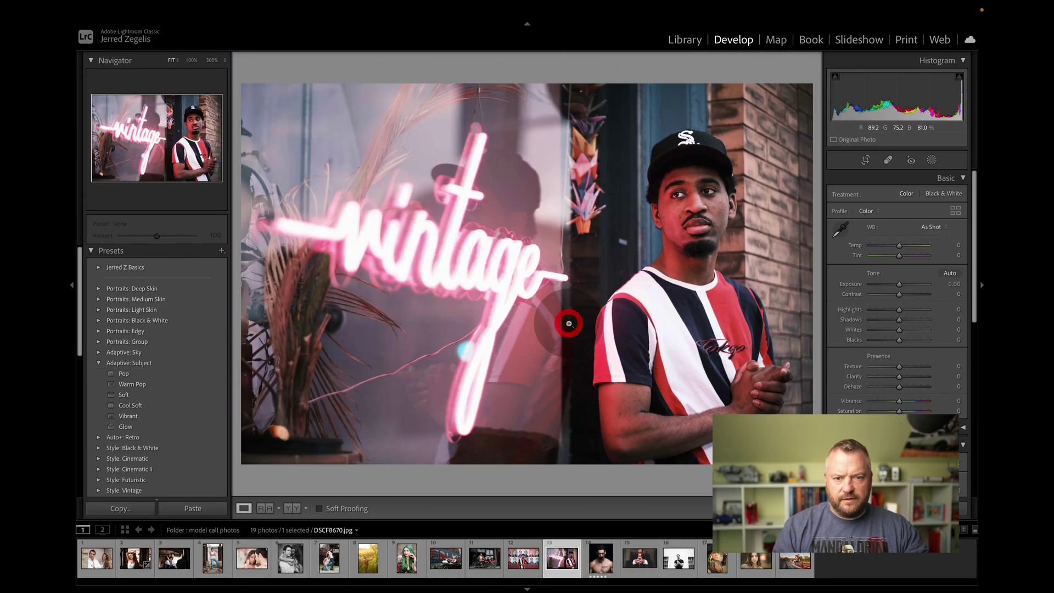
click(146, 377)
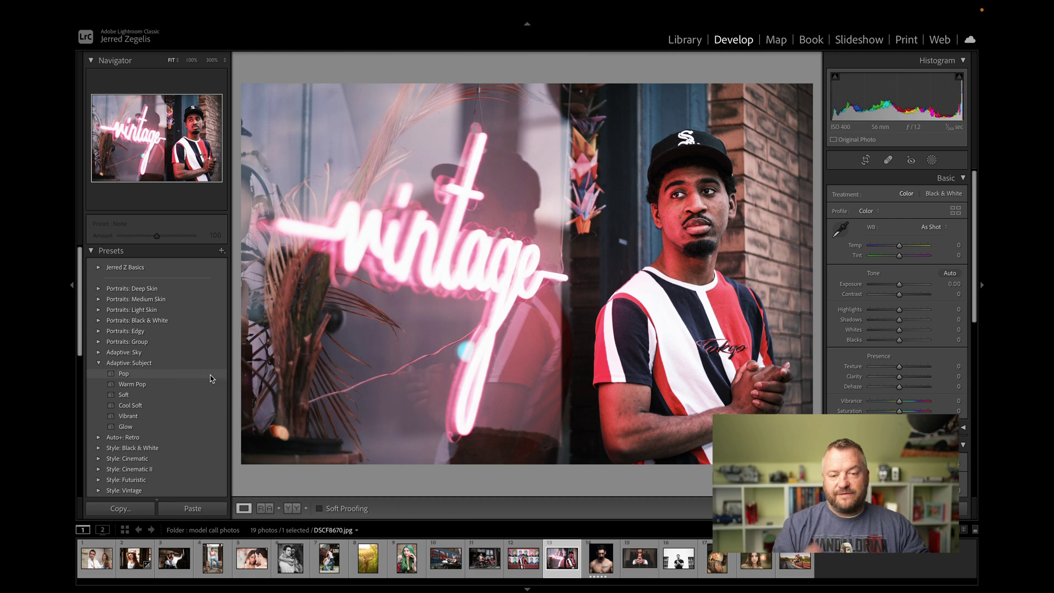
click(746, 565)
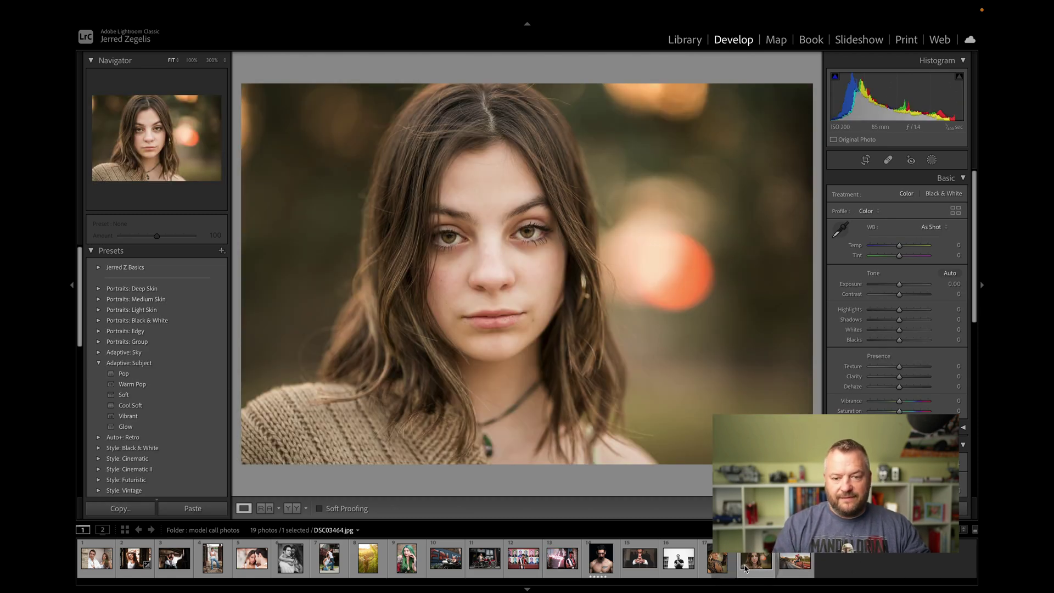
Step: On DSC03030.jpg, inspect the lace and face up close, then apply the Adaptive Subject Soft preset at 100
click(713, 560)
click(706, 468)
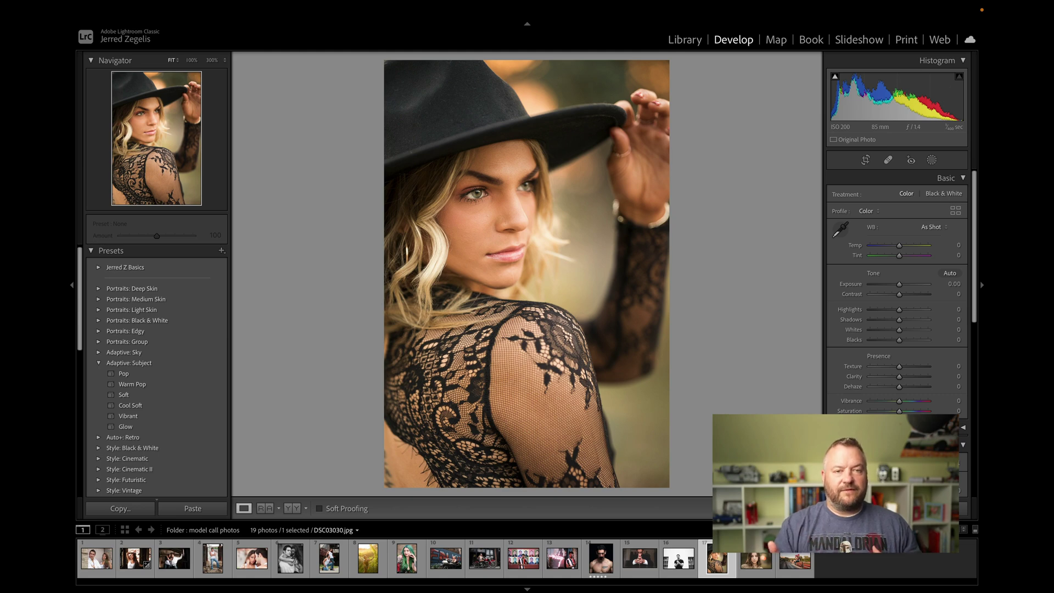
click(510, 193)
key(ctrl+equal)
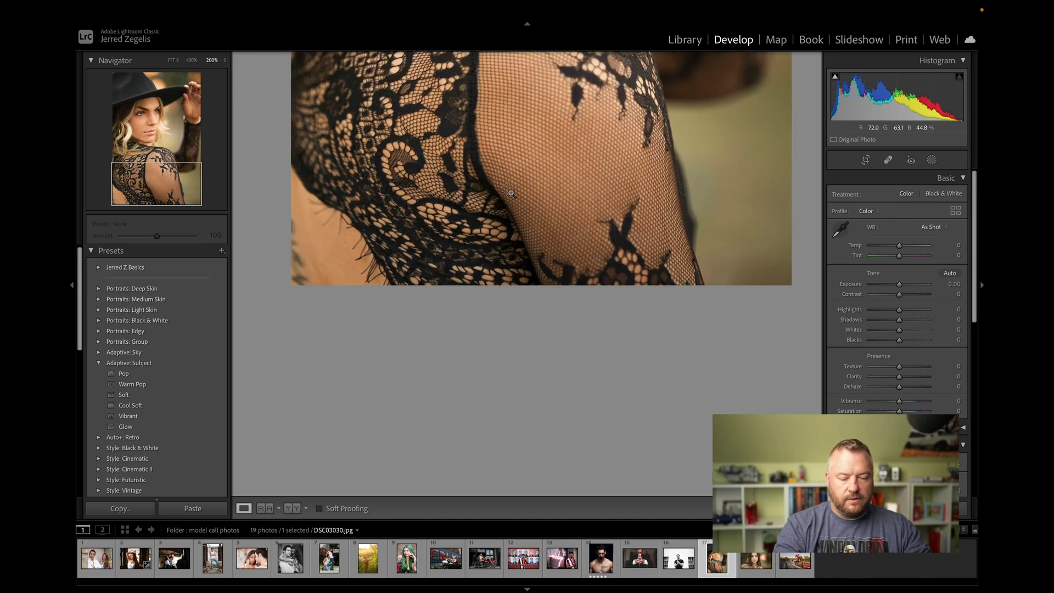
click(511, 193)
click(497, 167)
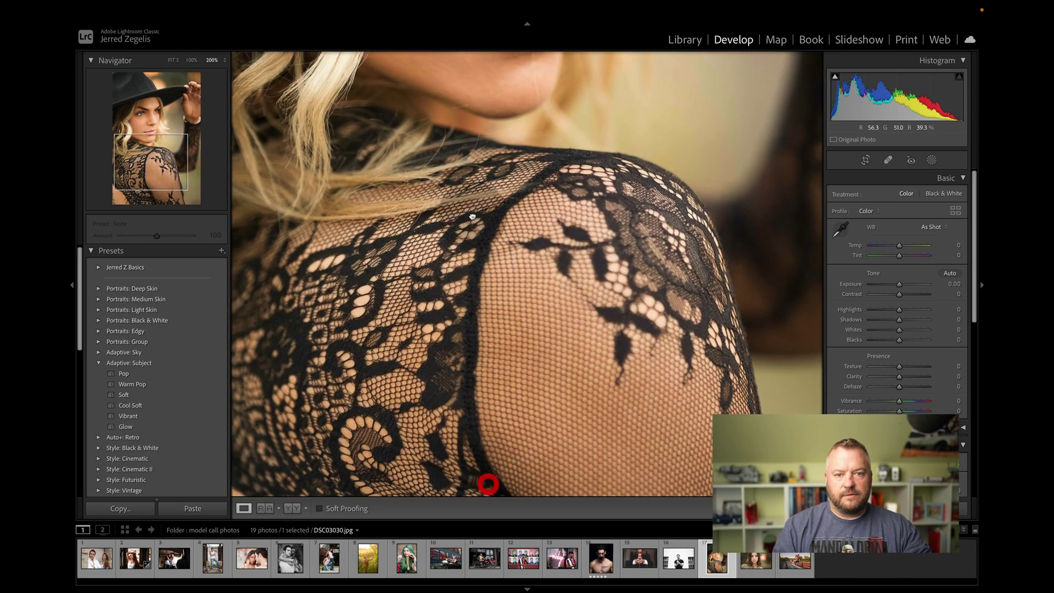
click(471, 217)
click(482, 269)
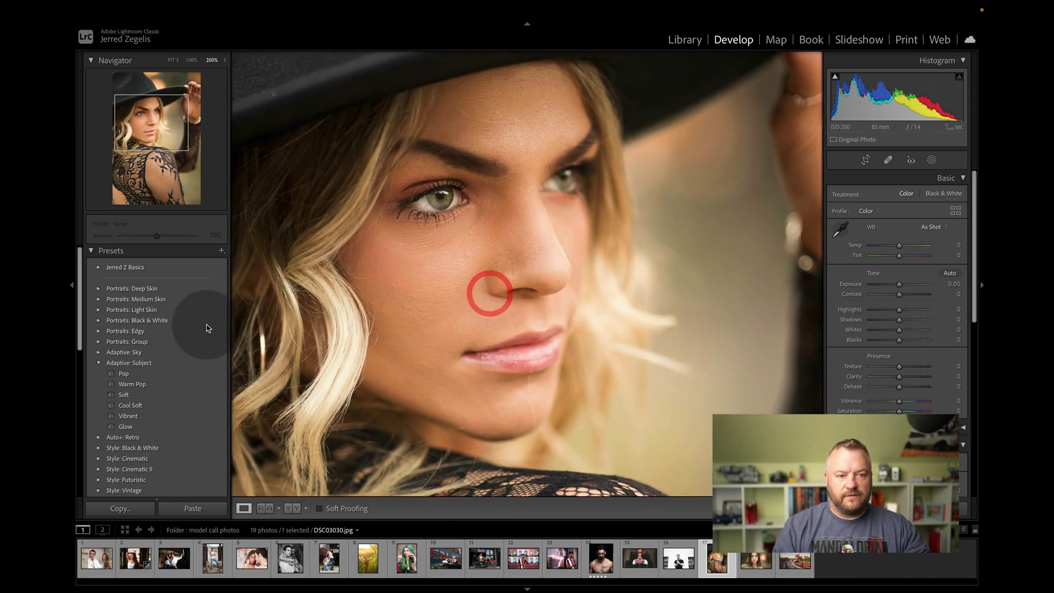
click(150, 388)
click(152, 394)
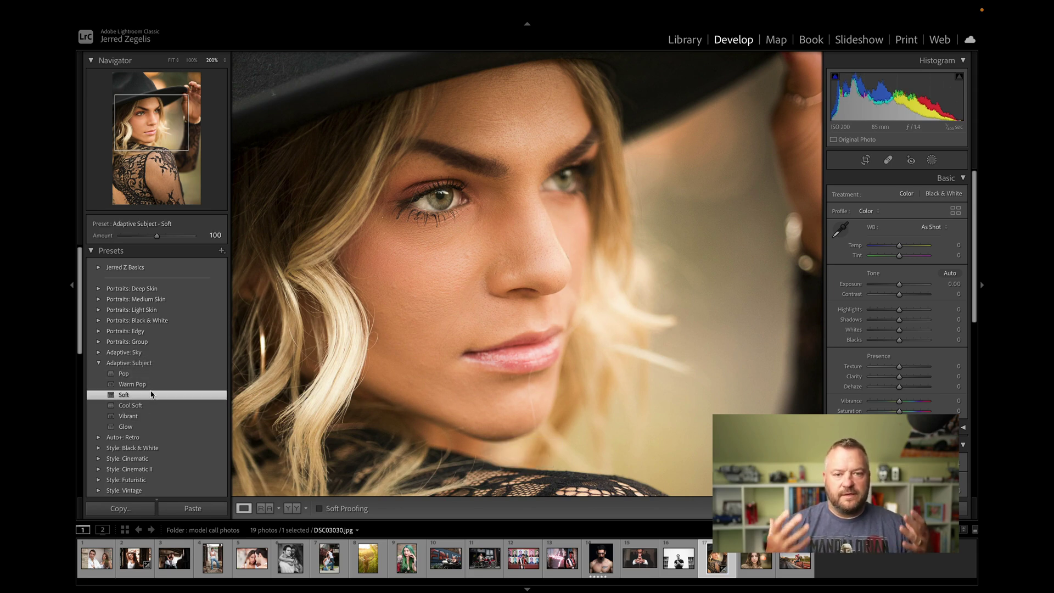
click(554, 337)
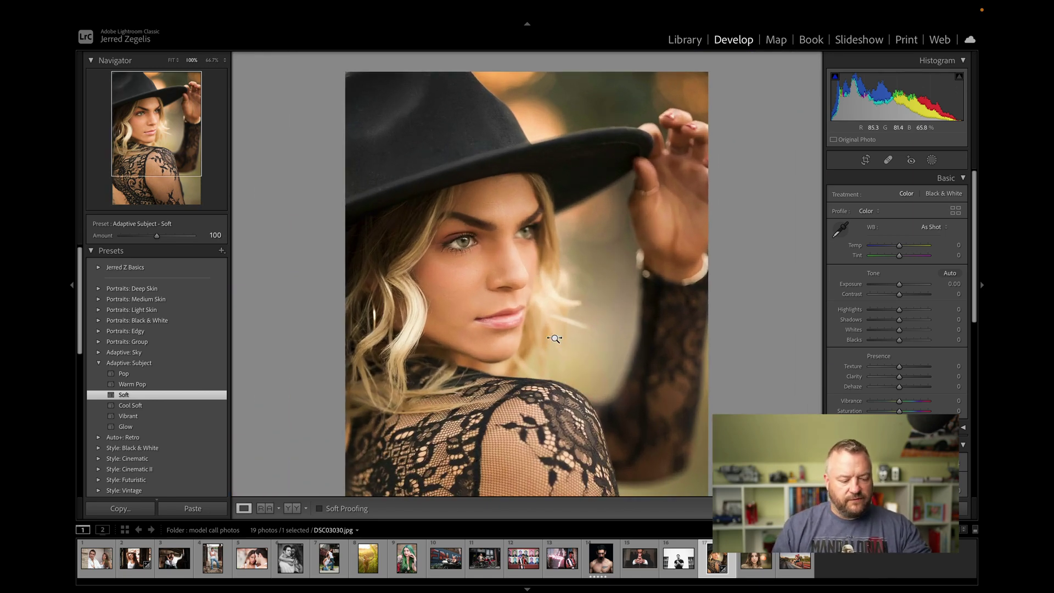
Step: Copy the hat portrait's settings with the Soft mask and paste them onto the brunette portrait DSC03464.jpg
key(super+shift+c)
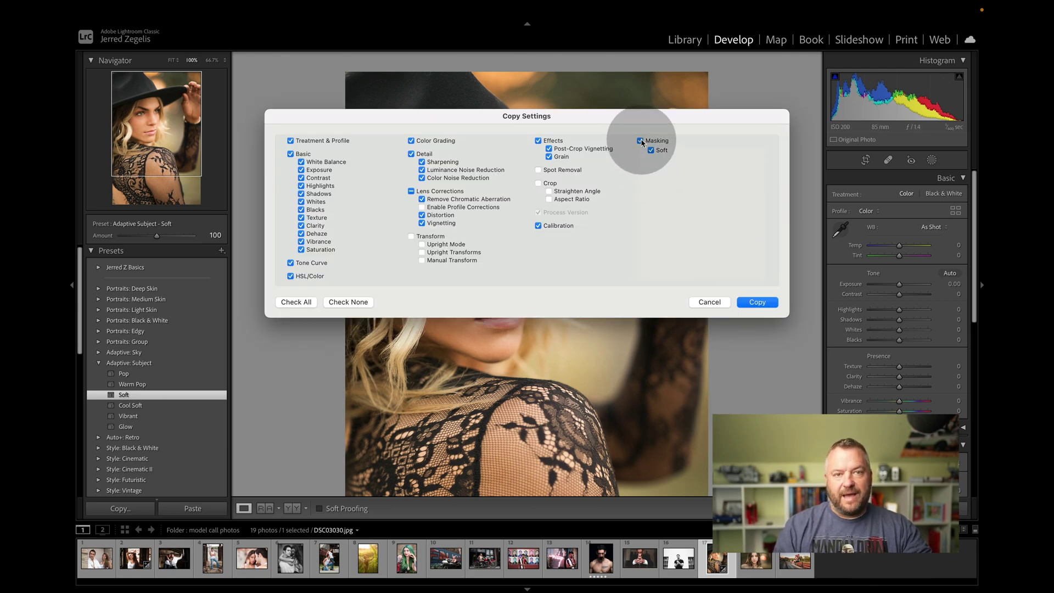
click(754, 301)
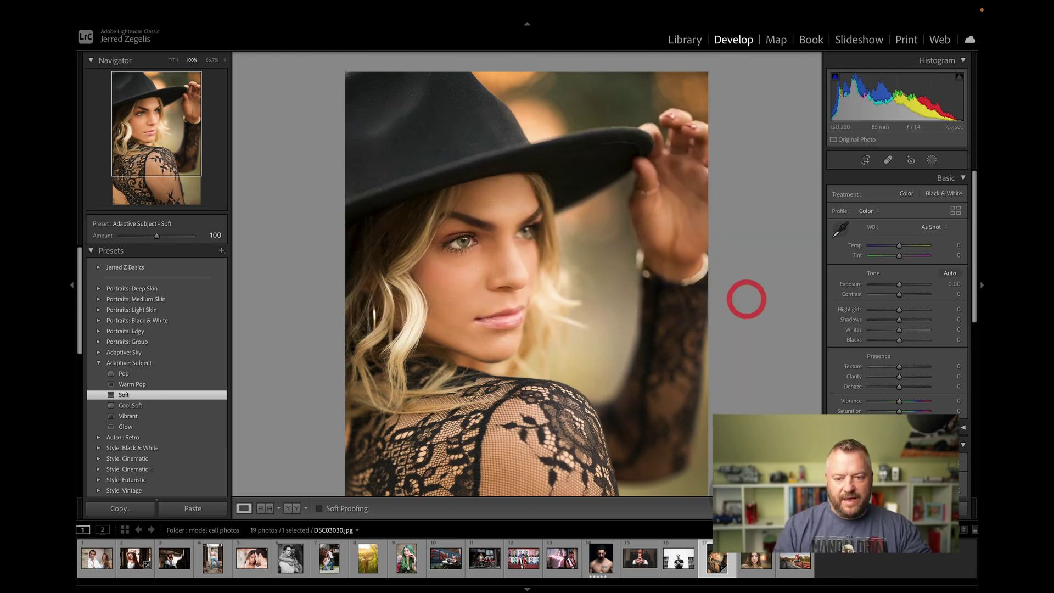
click(751, 563)
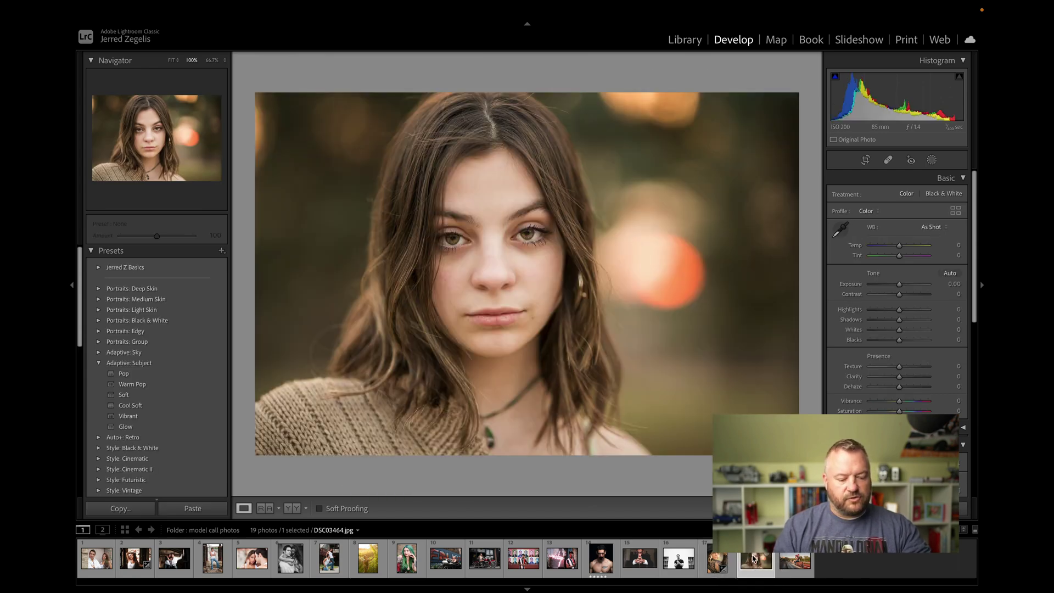
key(ctrl+shift+v)
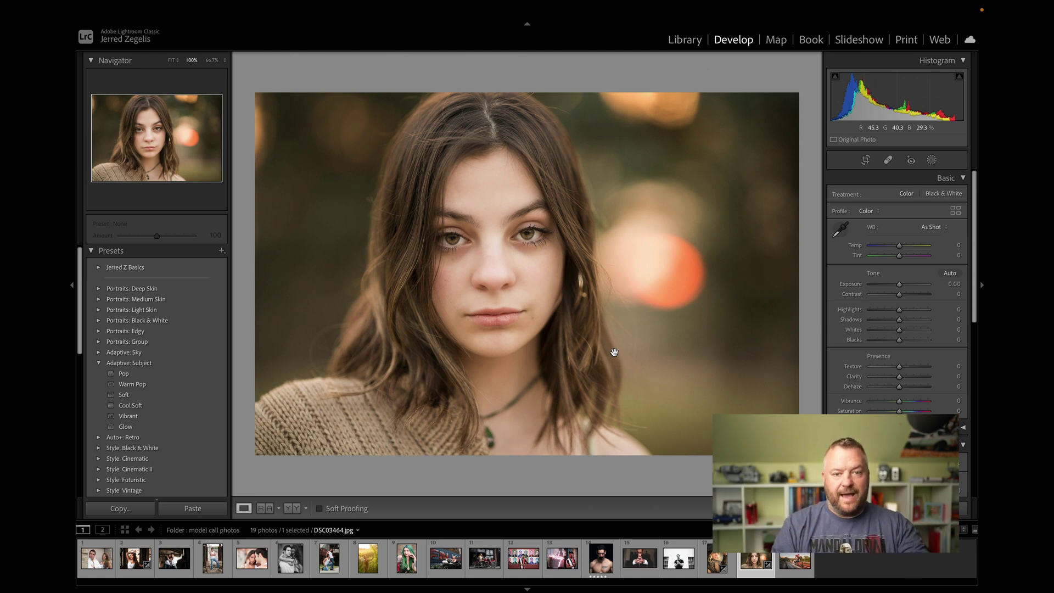
Step: Zoom the brunette portrait to 400% to inspect her face
click(501, 266)
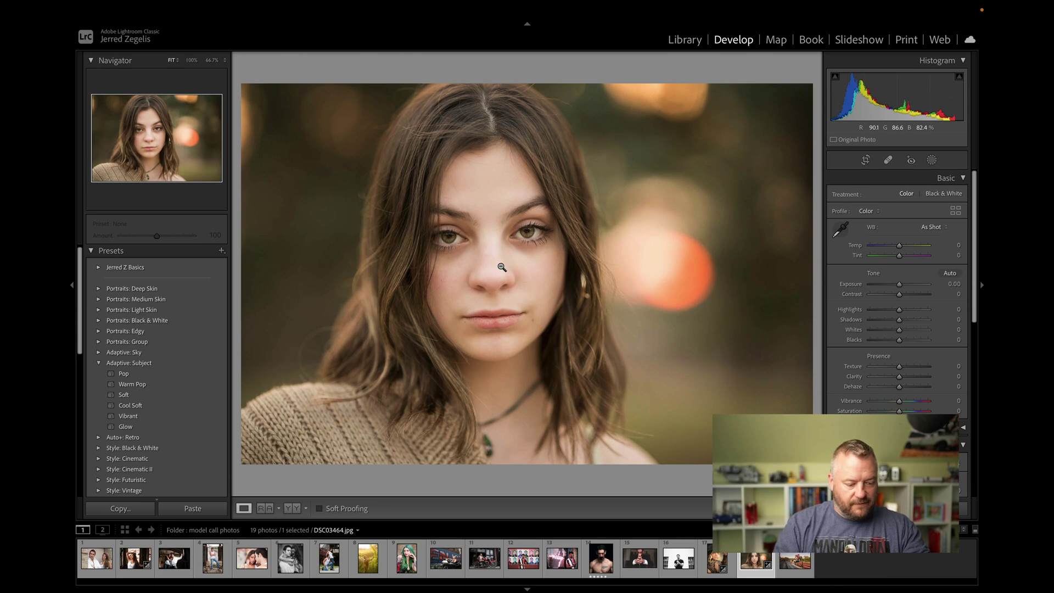
drag(501, 267, 524, 313)
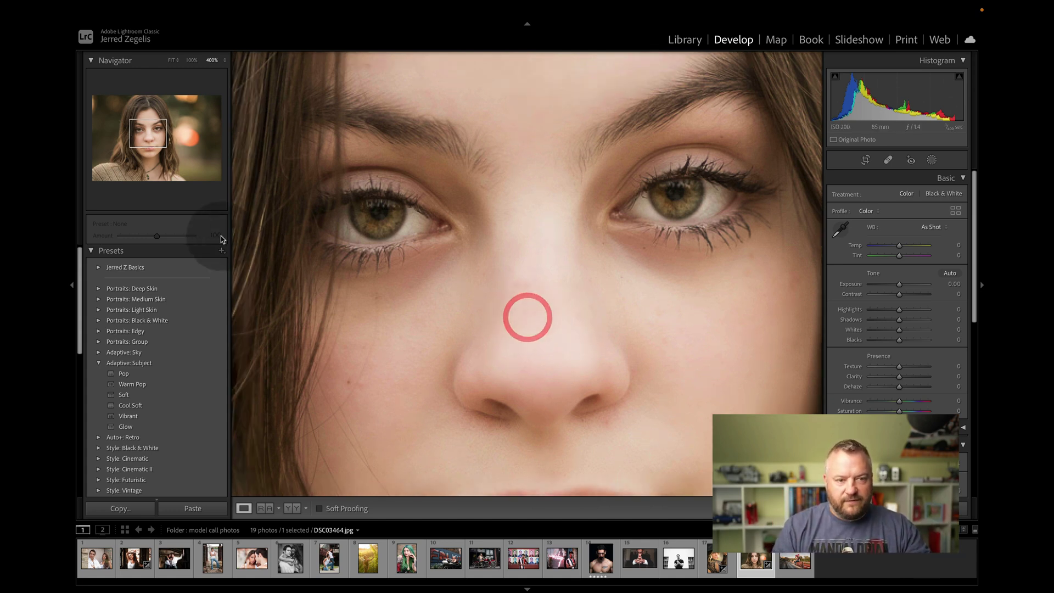
click(122, 416)
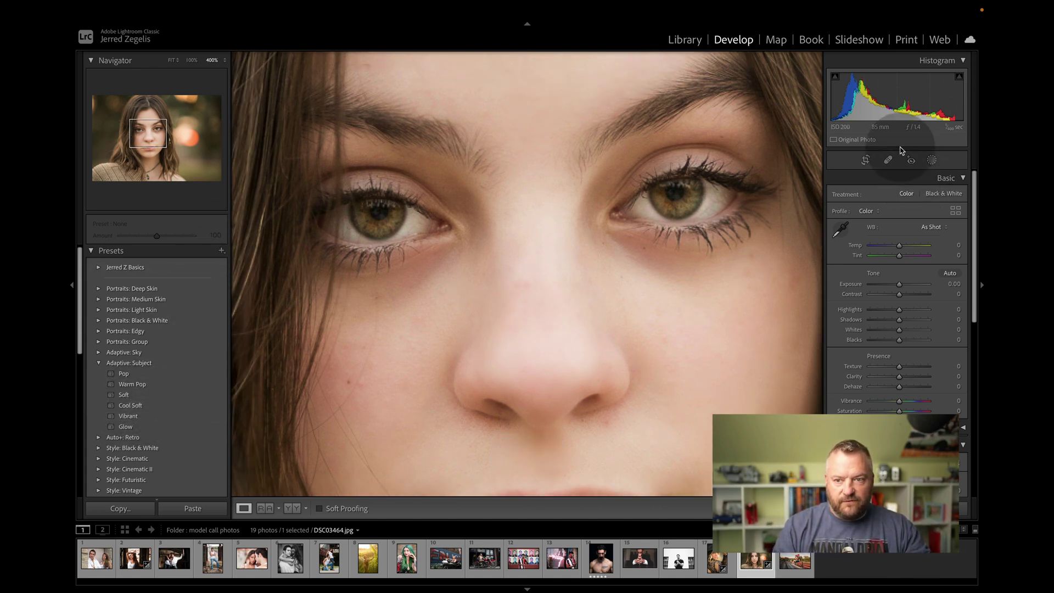
Step: Toggle the pasted Soft mask off and on to compare its effect
click(932, 161)
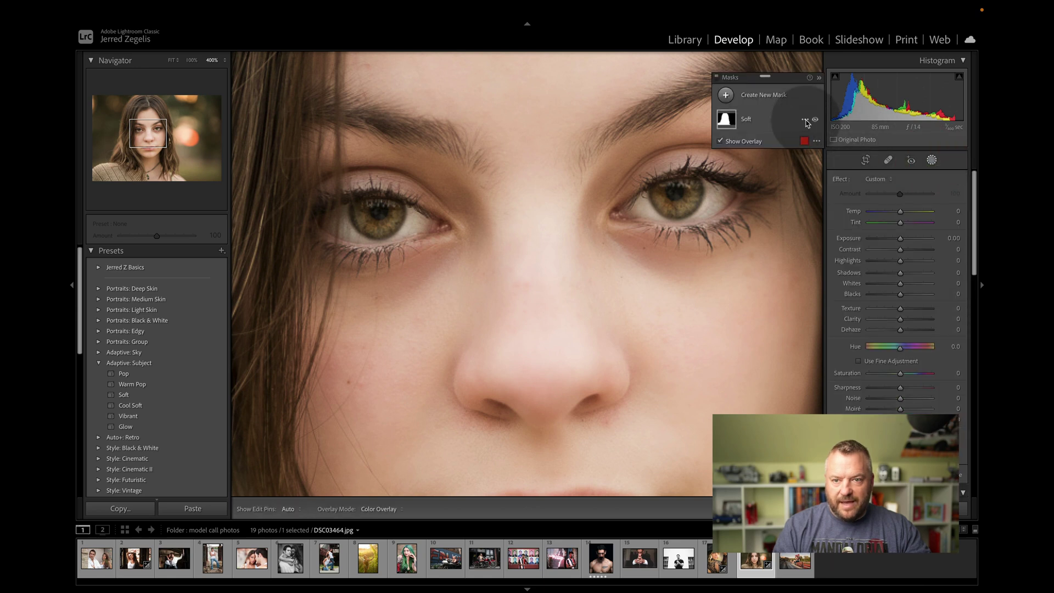
click(816, 121)
click(816, 120)
click(816, 121)
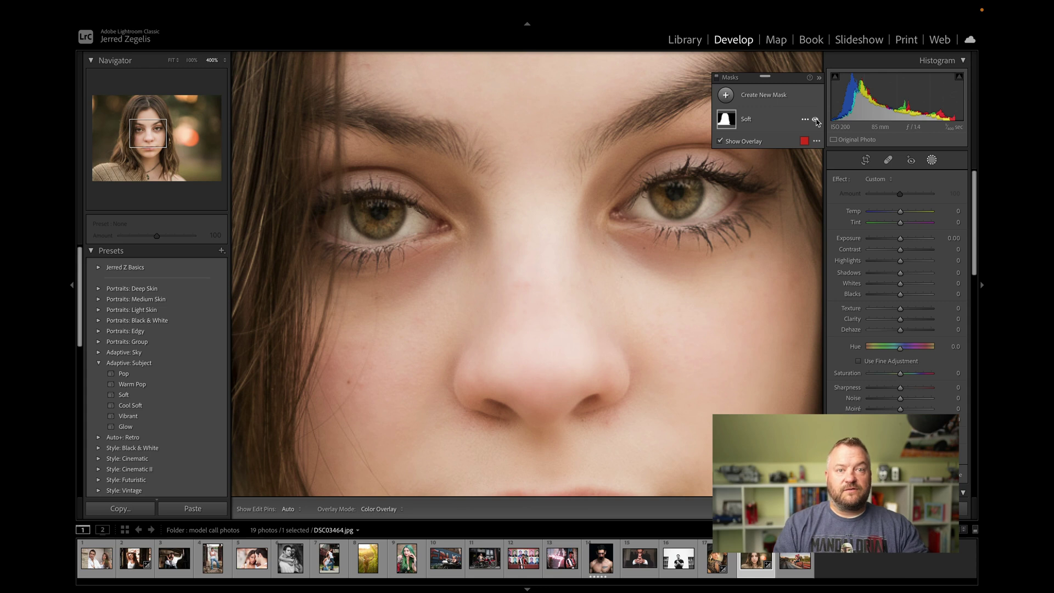
click(816, 120)
click(816, 120)
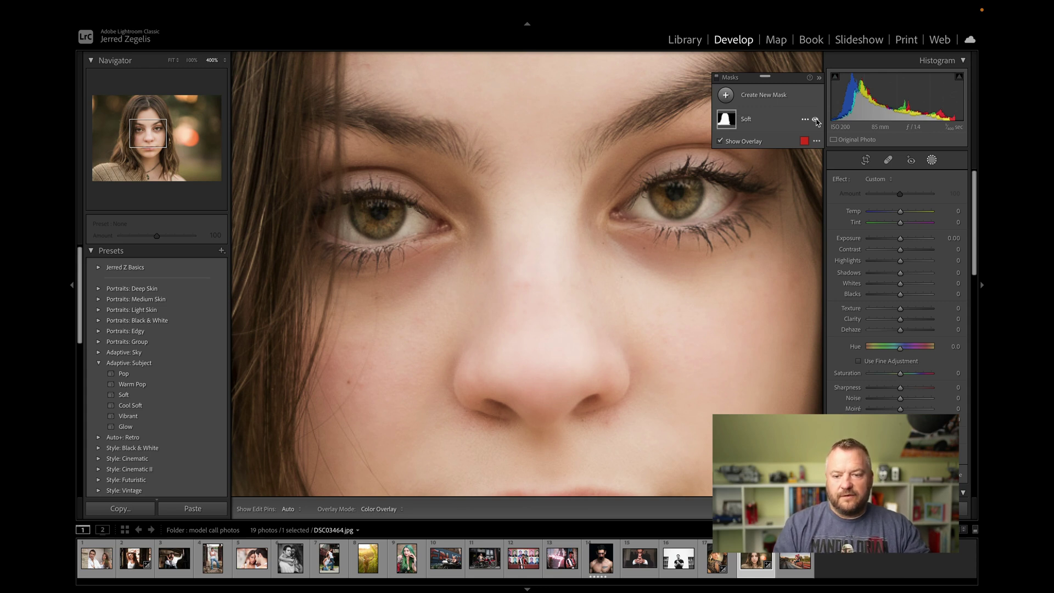
click(661, 273)
click(707, 273)
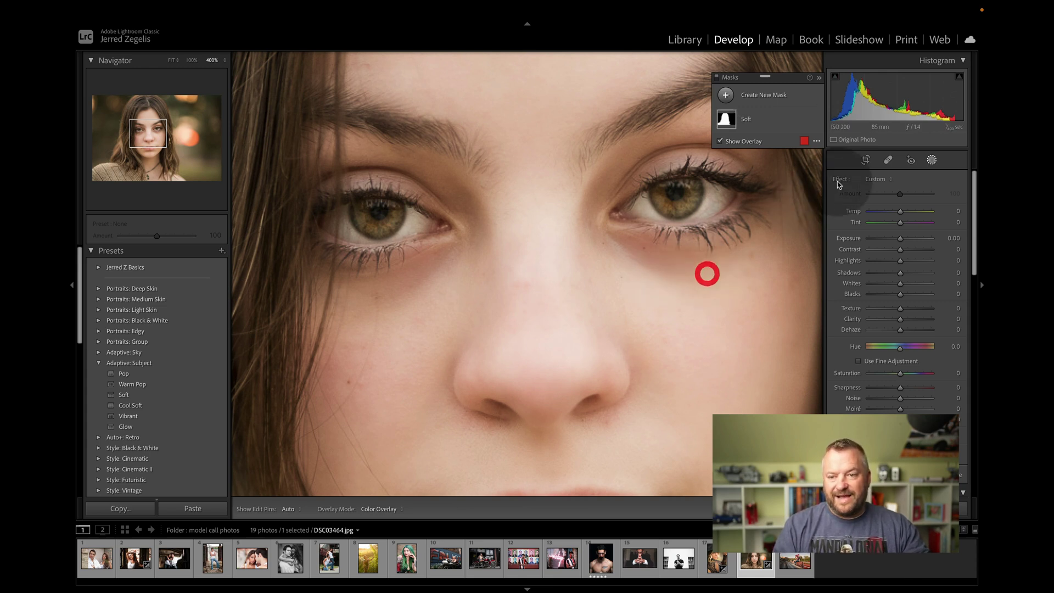
Step: Close Masking, fit the photo back in view, and select the bleachers shot DSCF9910.jpg
click(931, 161)
click(715, 235)
click(790, 565)
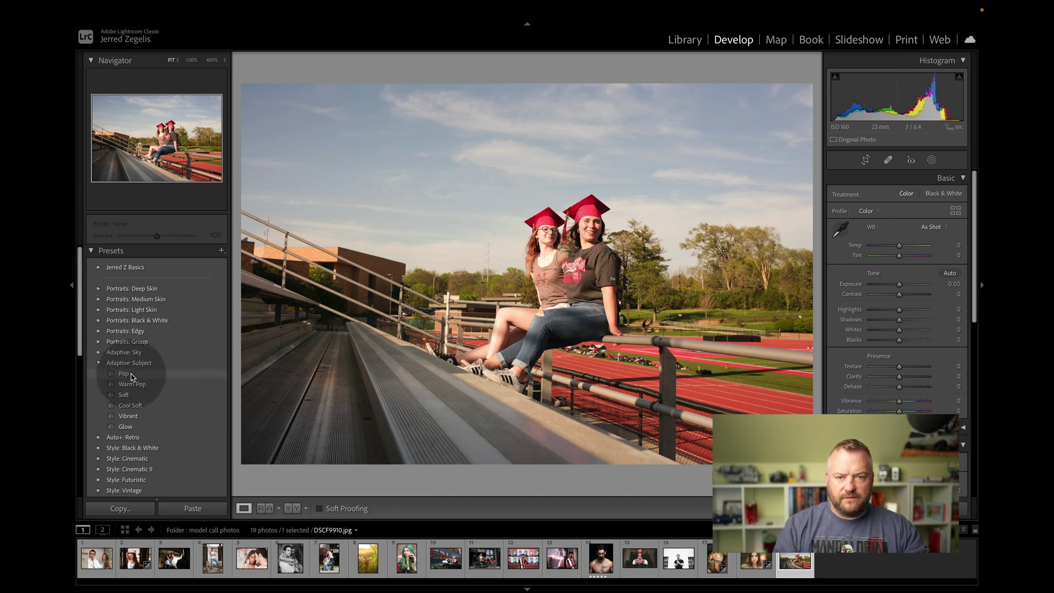
Step: Apply the Adaptive Subject Pop and Adaptive Sky Blue Drama presets, then compare before and after
click(131, 374)
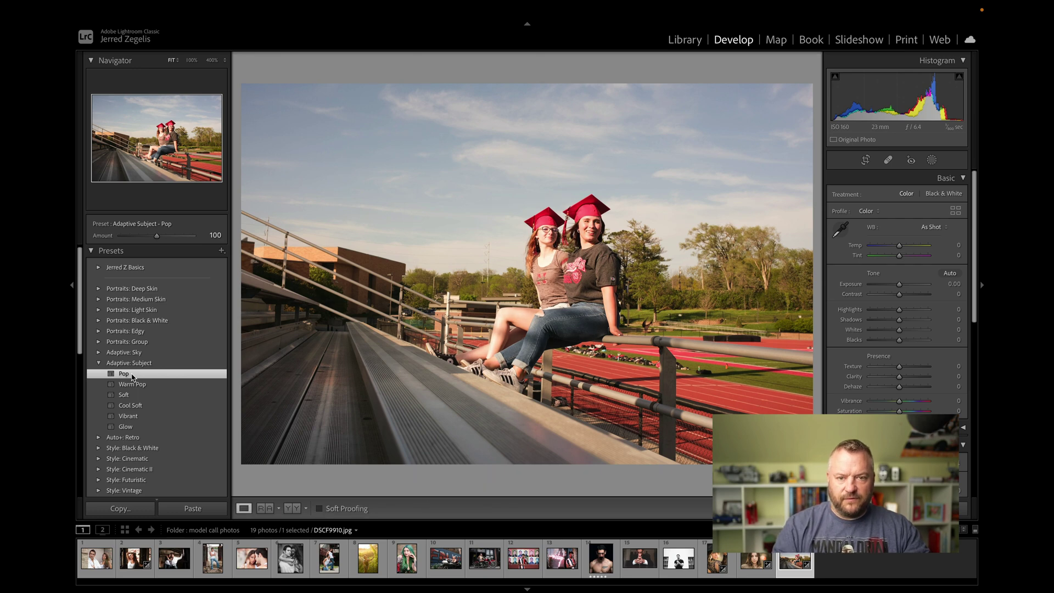
click(100, 352)
click(136, 363)
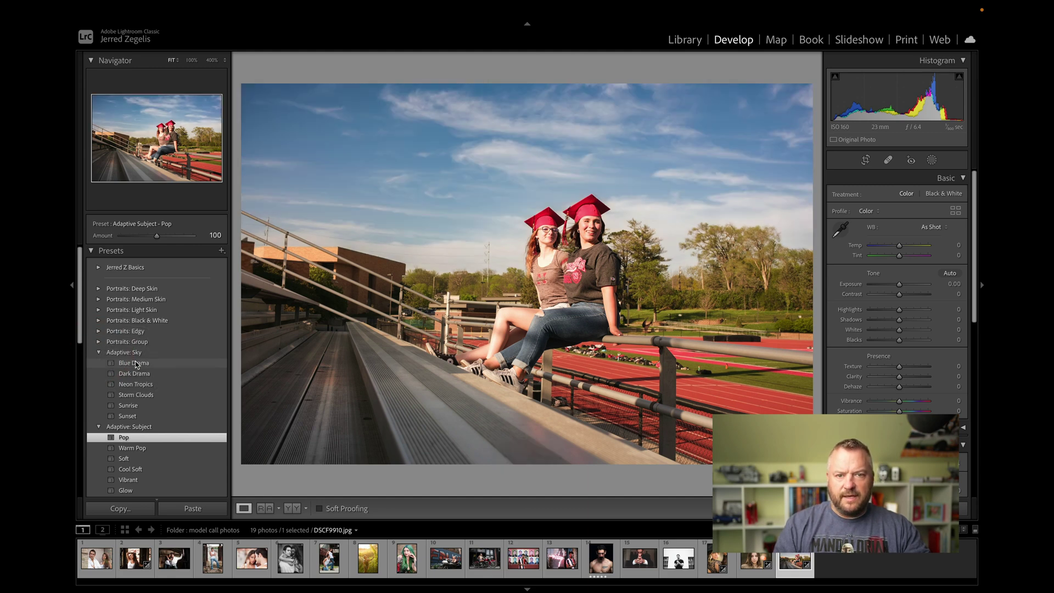
click(136, 363)
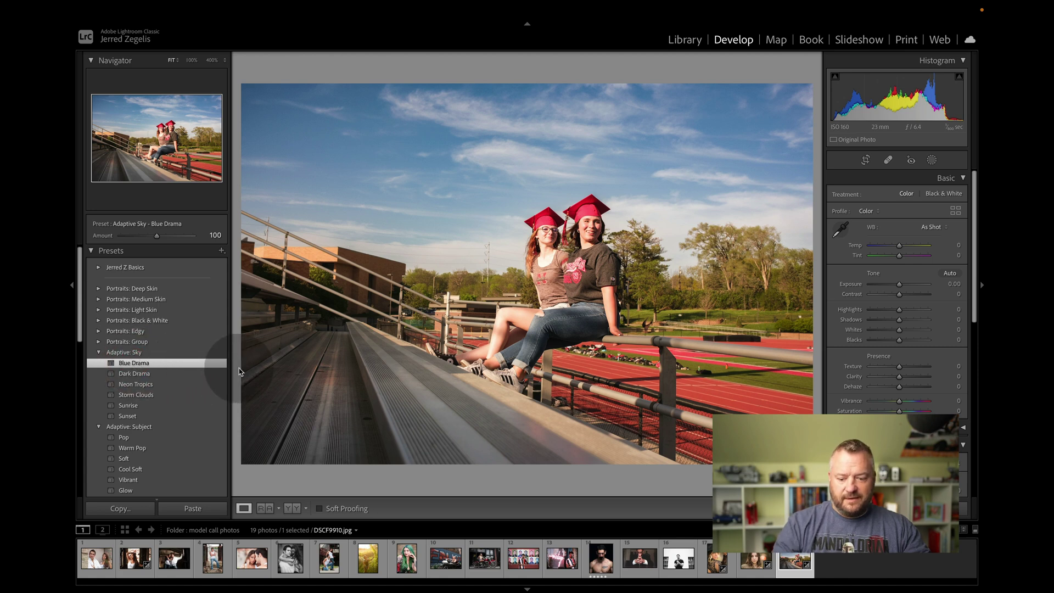
key(backslash)
key(backslash)
key(backslash)
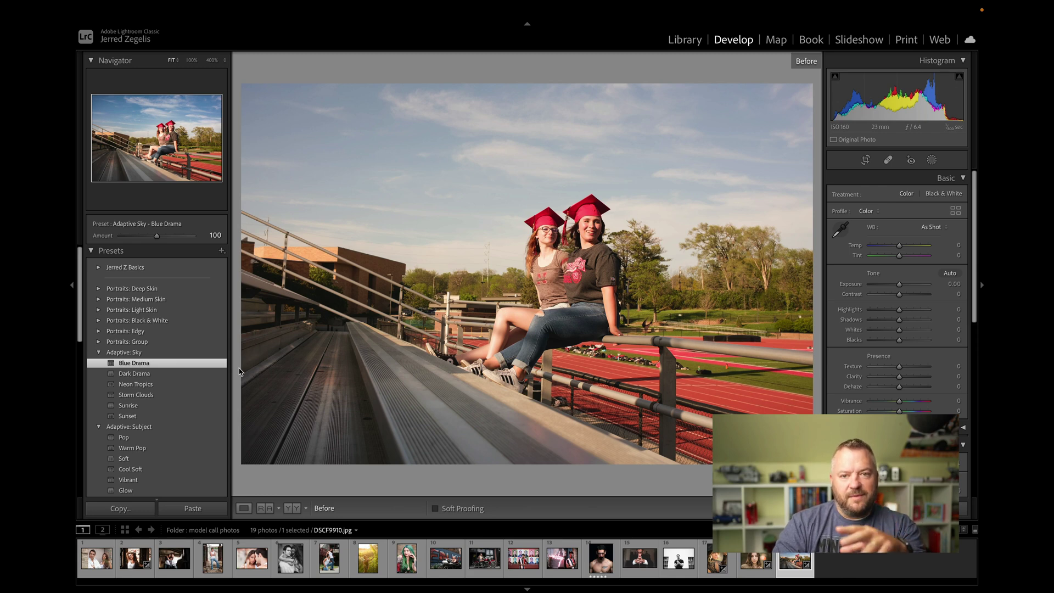
key(backslash)
key(backslash)
key(backslash)
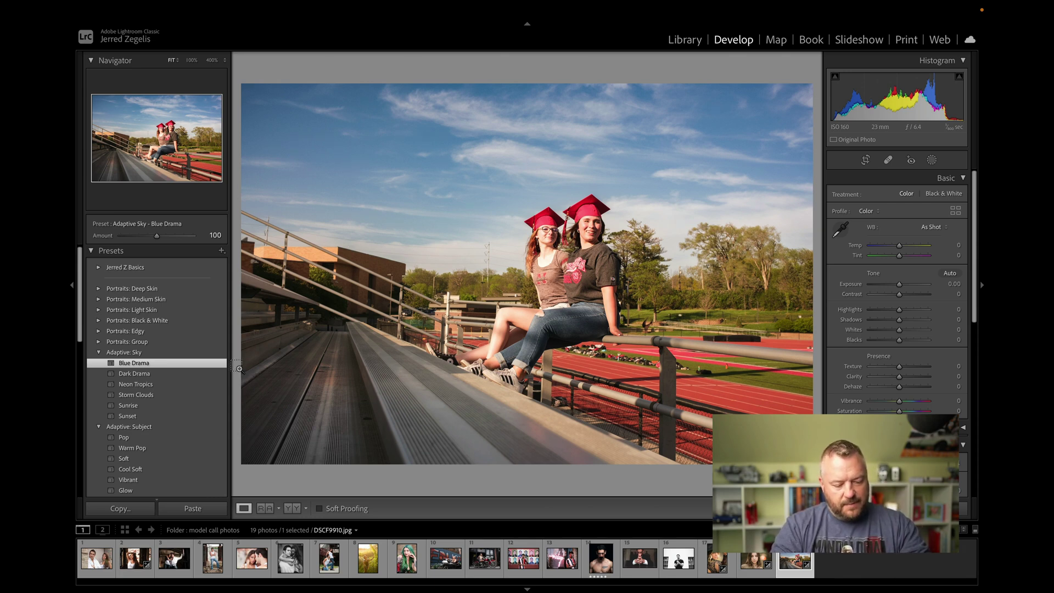
Step: Copy DSCF9910.jpg's settings with both the Blue Drama and Pop masks ticked
key(super+shift+c)
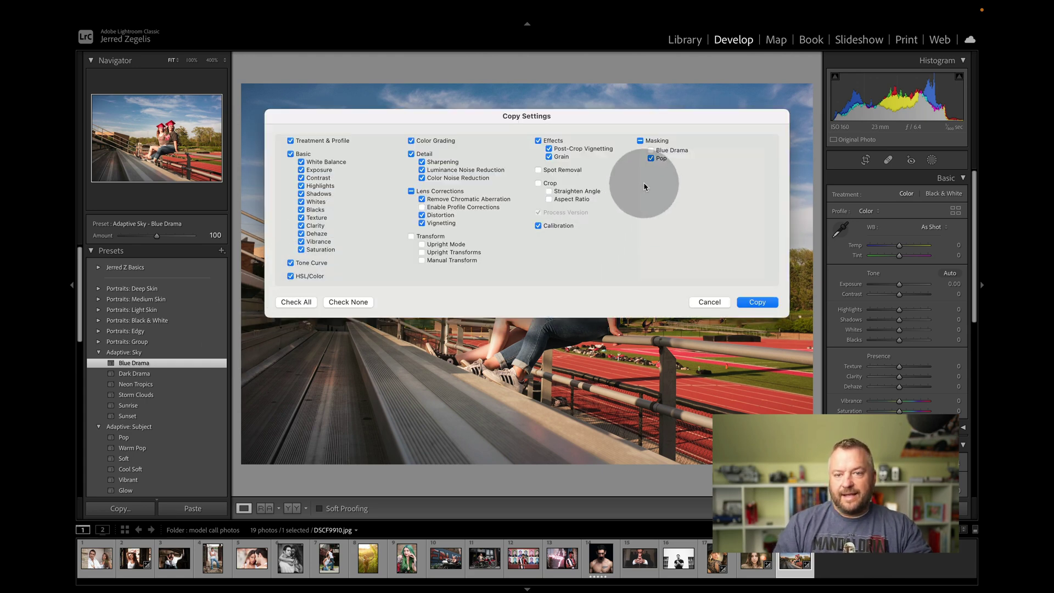
click(672, 150)
click(659, 149)
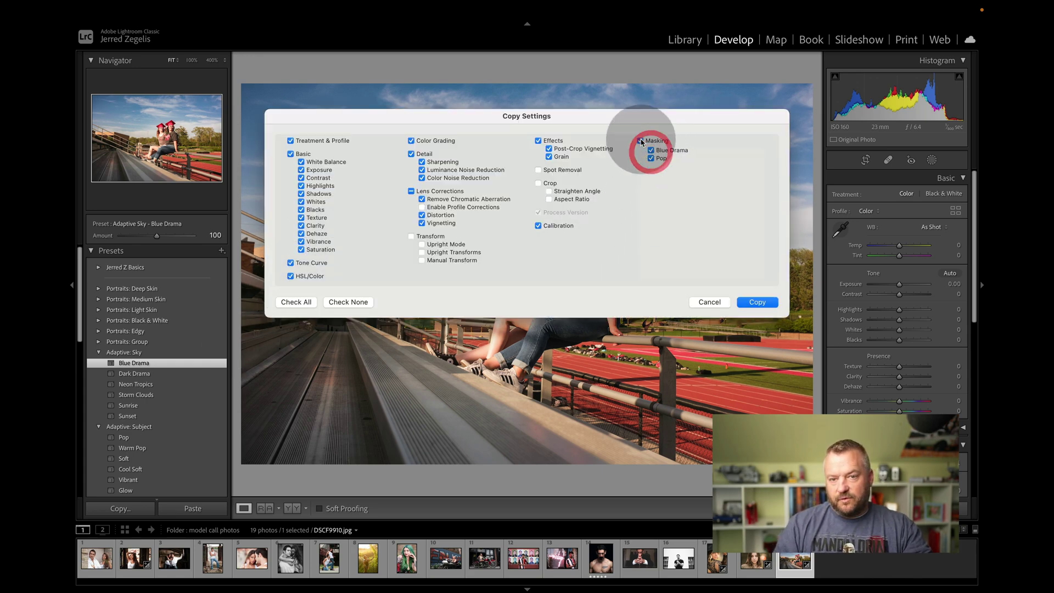
click(752, 302)
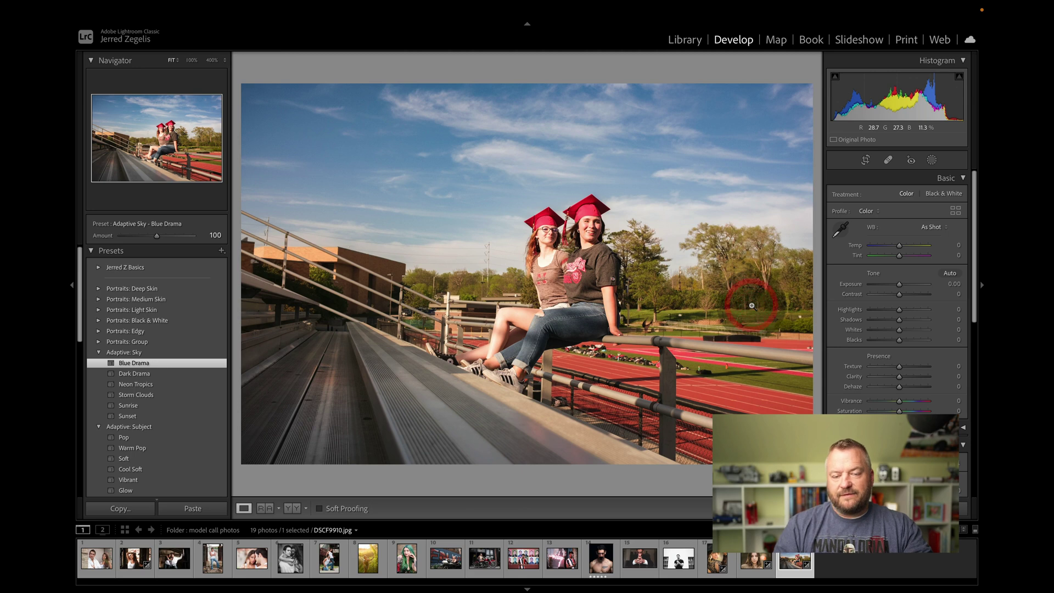